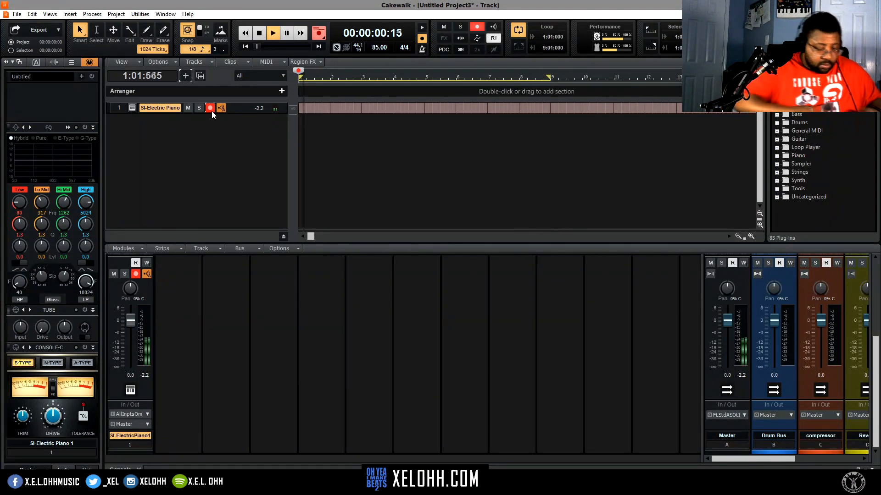
Step: Stop recording on the electric piano track, disarm it and play the take back
key("space")
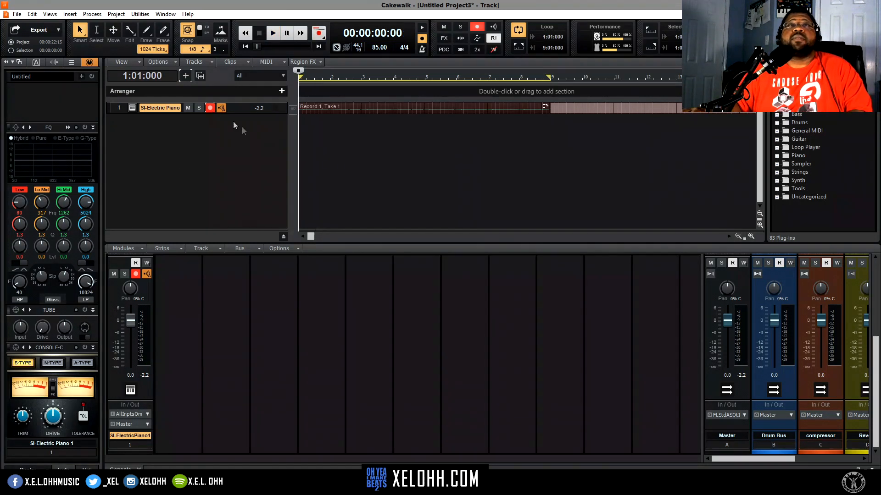
left_click(210, 108)
key("space")
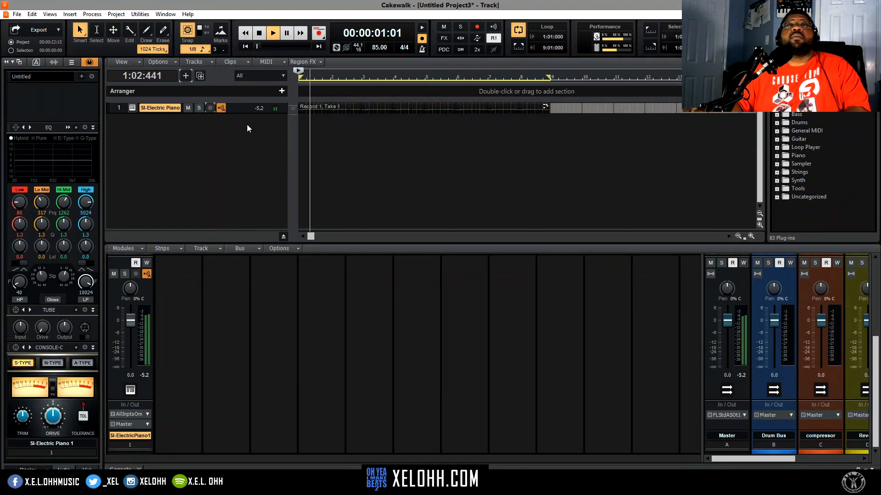
Step: Open the electric piano clip in the full-size piano roll and delete the stray short note just after the start of measure 4
double_click(365, 106)
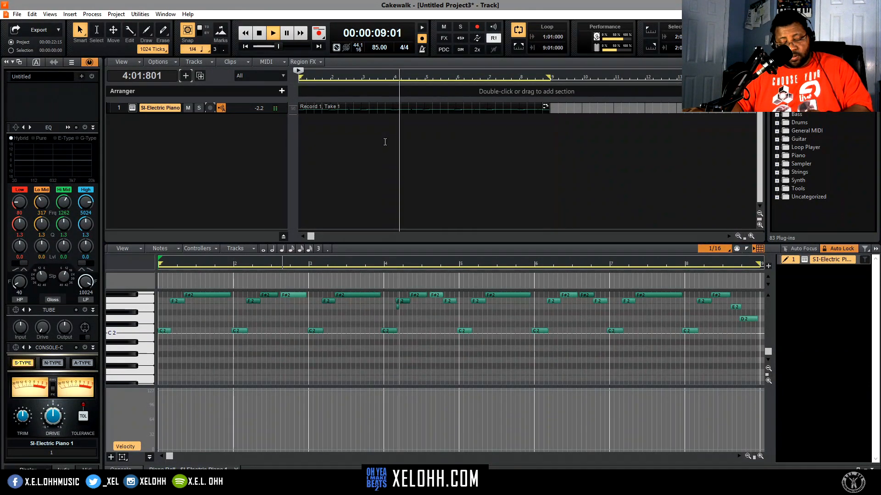
key("shift+d")
scroll(521, 201, "up", 7)
scroll(505, 200, "up", 3)
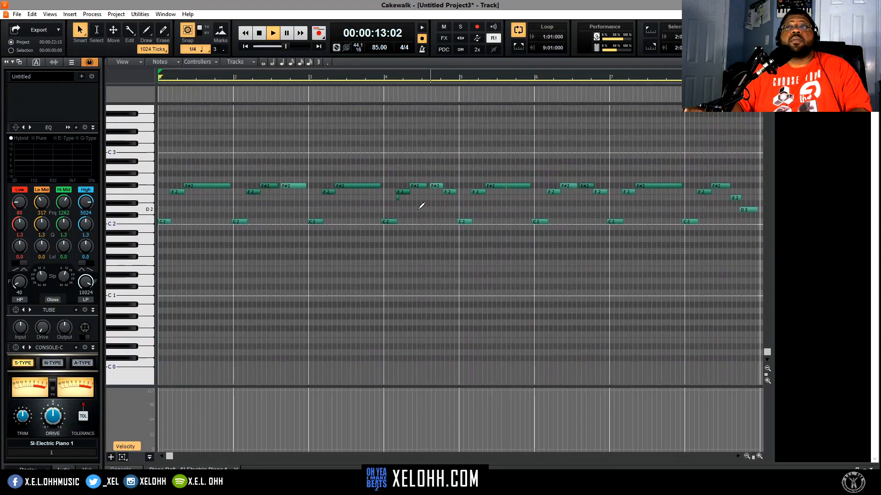
scroll(425, 205, "up", 2)
left_click(397, 210)
key("Delete")
Step: Stop playback, select all notes of the electric piano clip and even out their velocities
key("space")
key("ctrl+a")
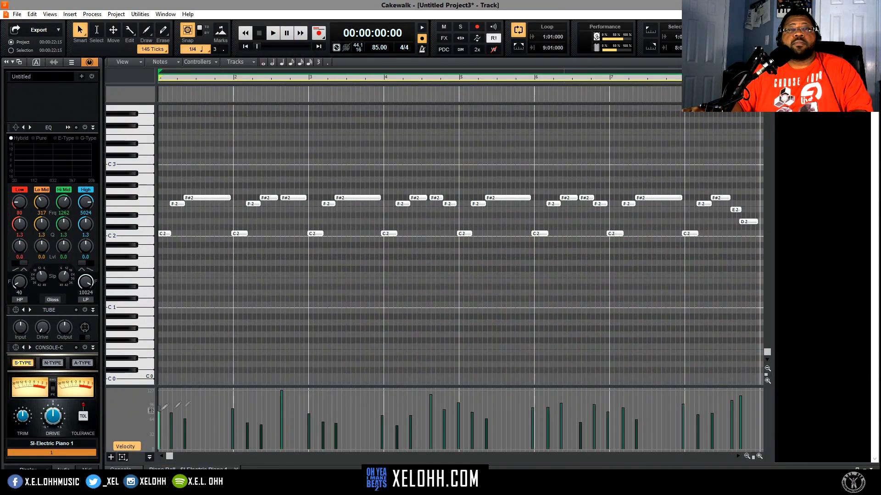
left_click_drag(281, 406, 377, 404)
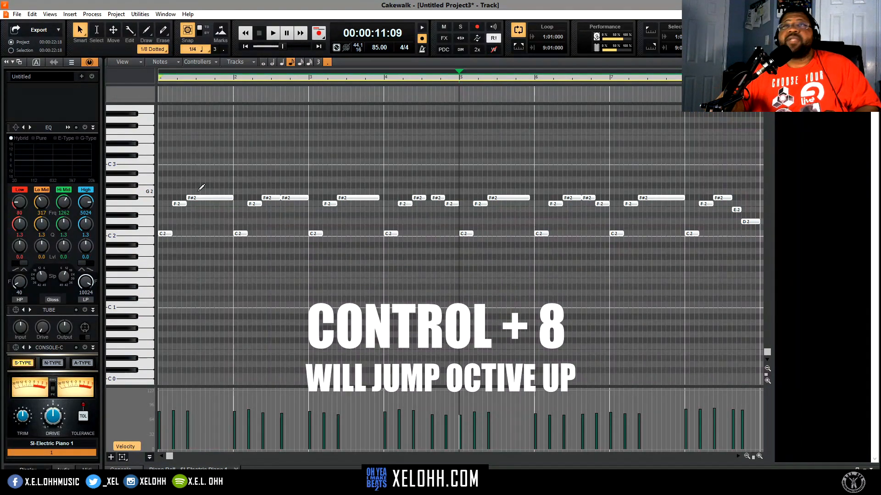
Step: Transpose the selected electric piano notes up one octave and audition the result
key("ctrl+8")
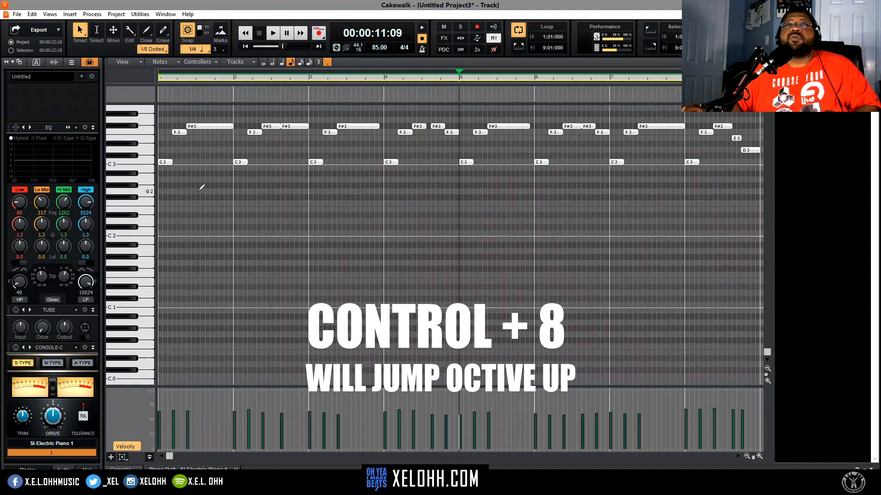
scroll(391, 255, "up", 5)
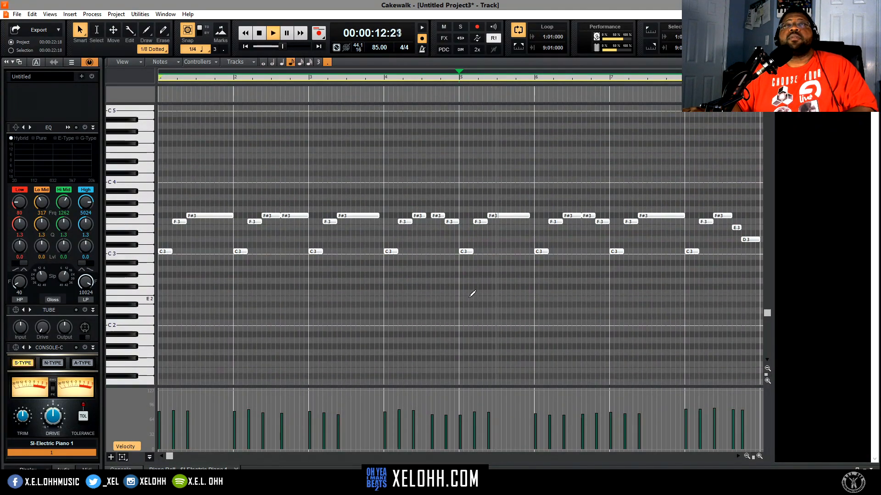
key("space")
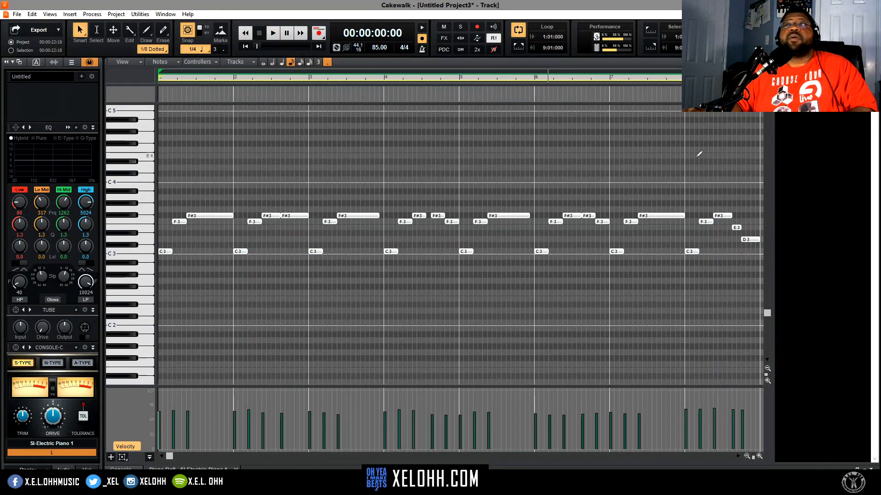
Step: Add a LABS Strings: Ensemble track carrying a copy of the electric piano clip, and mute the electric piano track
key("d")
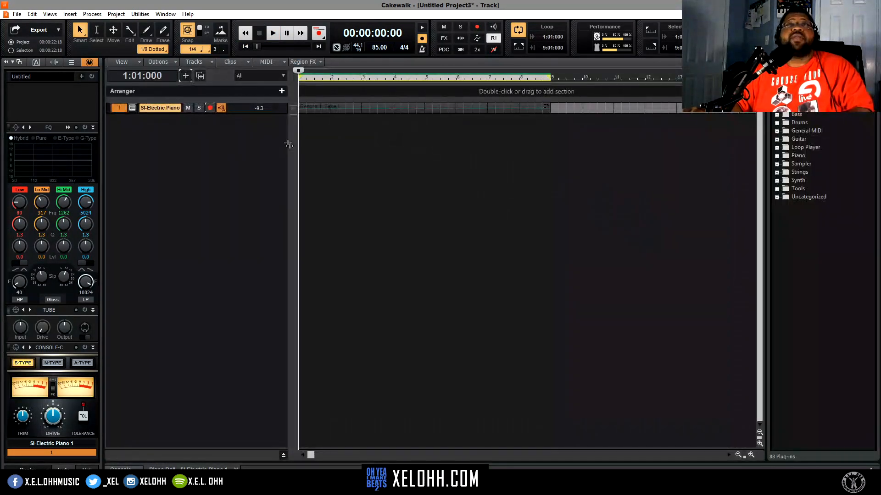
right_click(204, 149)
left_click(244, 187)
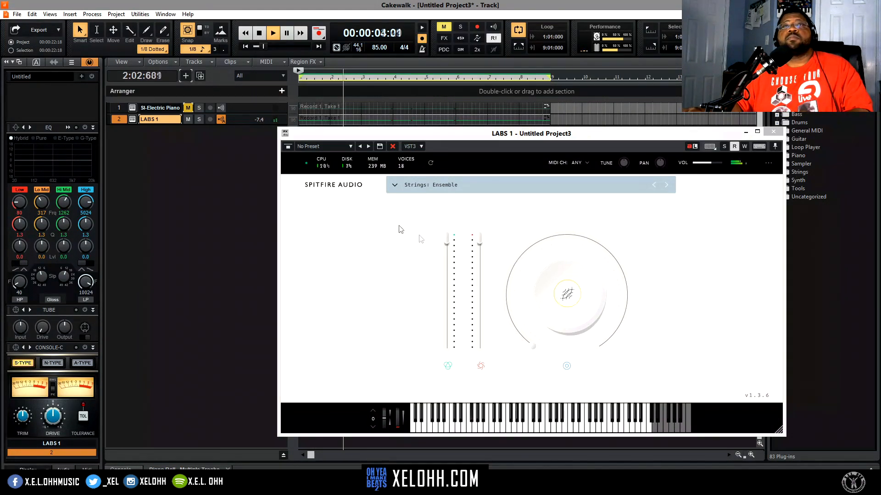
Step: Close the LABS 1 instrument window and show the LABS 1 clip in the full-size piano roll with playback stopped
double_click(315, 118)
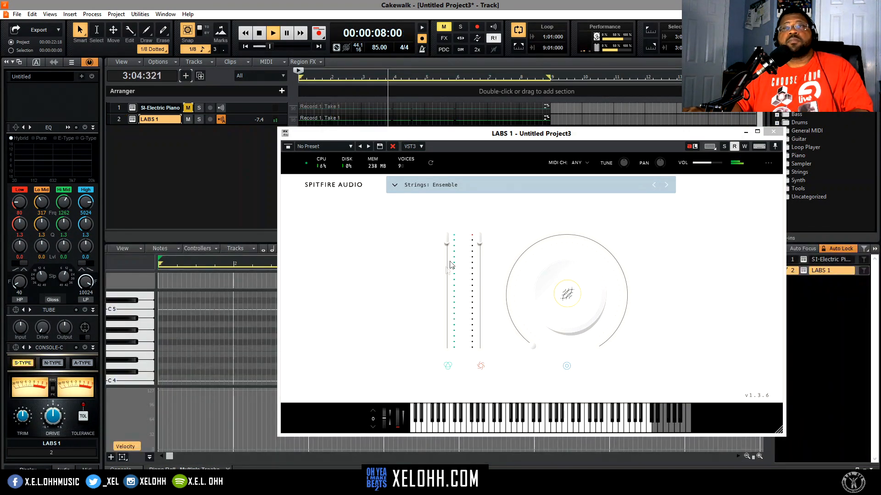
left_click(771, 131)
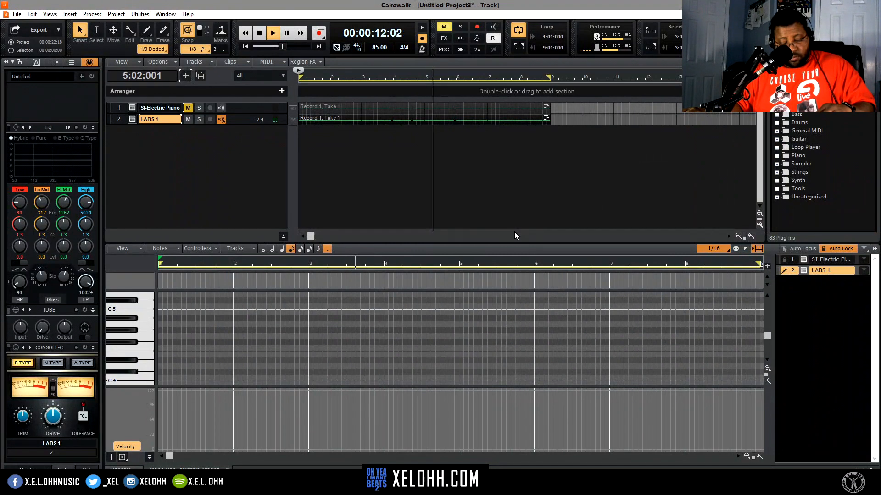
key("shift+d")
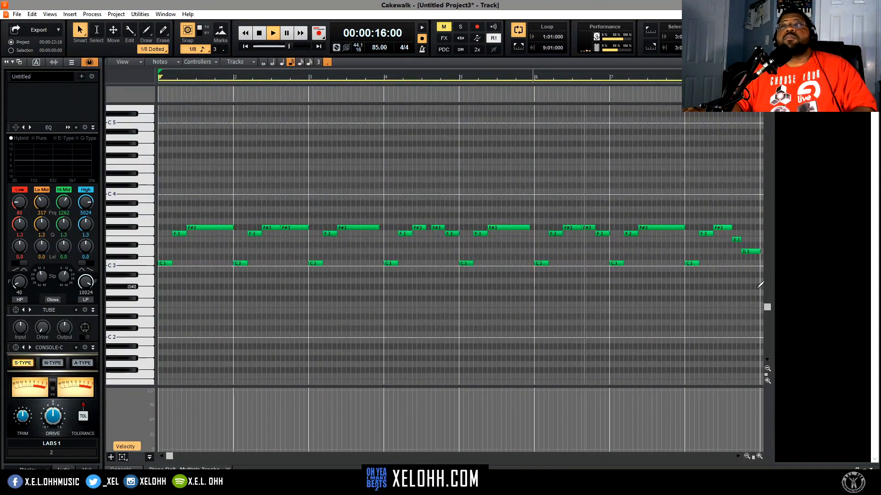
key("space")
Step: Duplicate all LABS 1 notes at the same start time, raise the copies two octaves so they start on C5, and play them back
left_click_drag(745, 194, 161, 181)
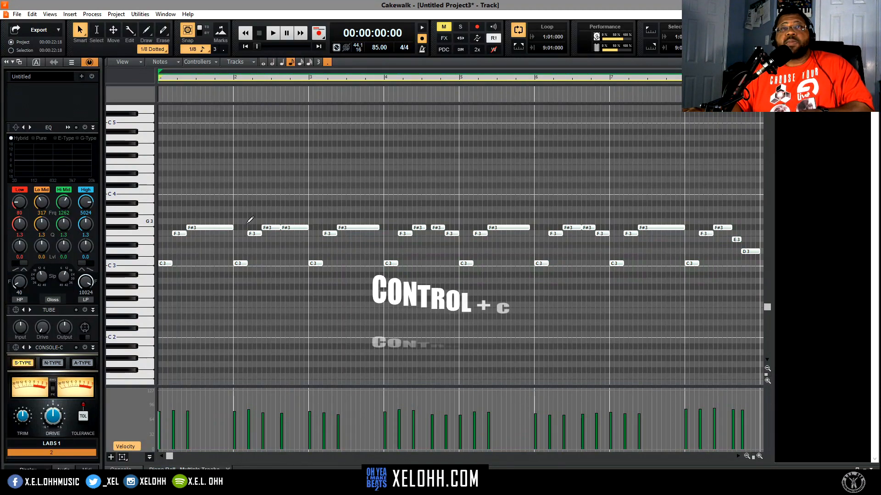
key("ctrl+v")
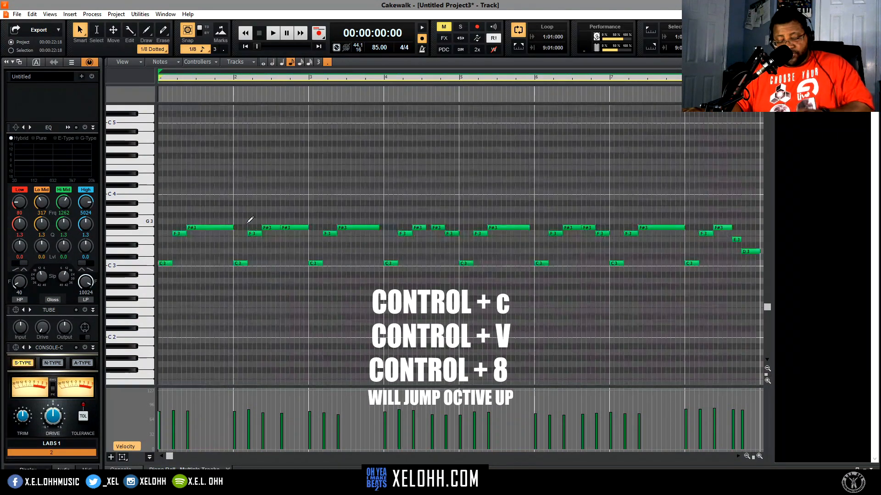
key("ctrl+8")
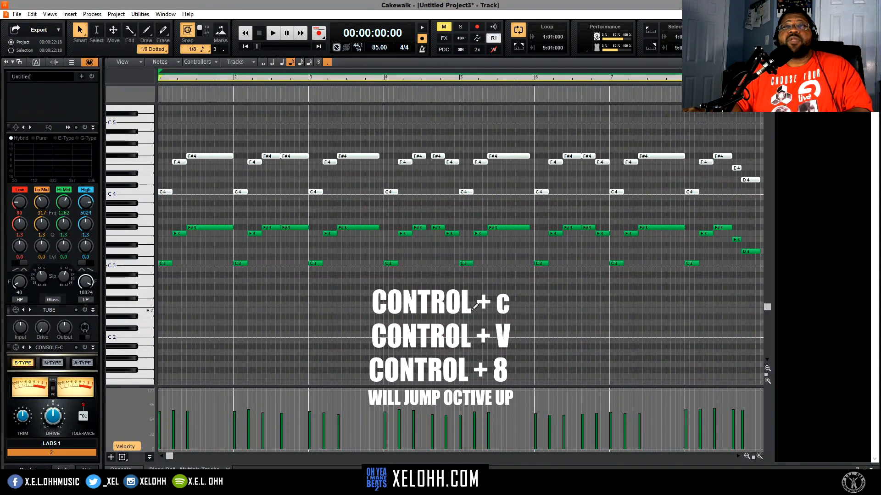
key("space")
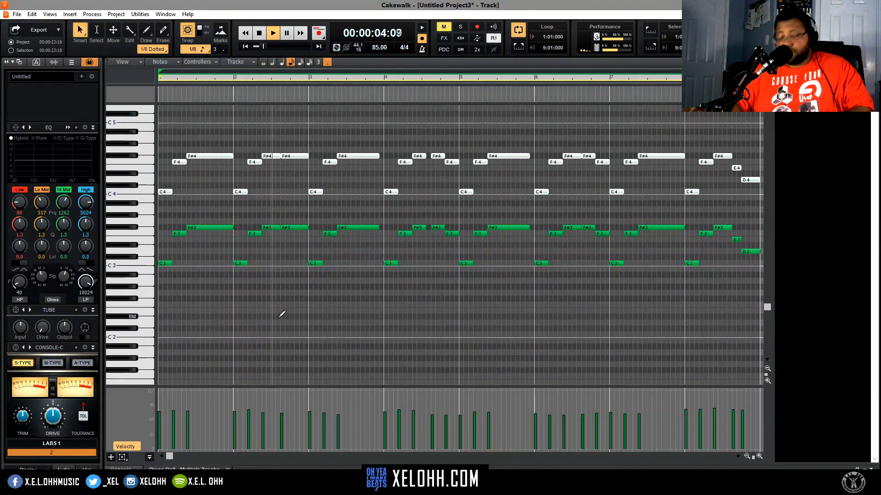
key("ctrl+z")
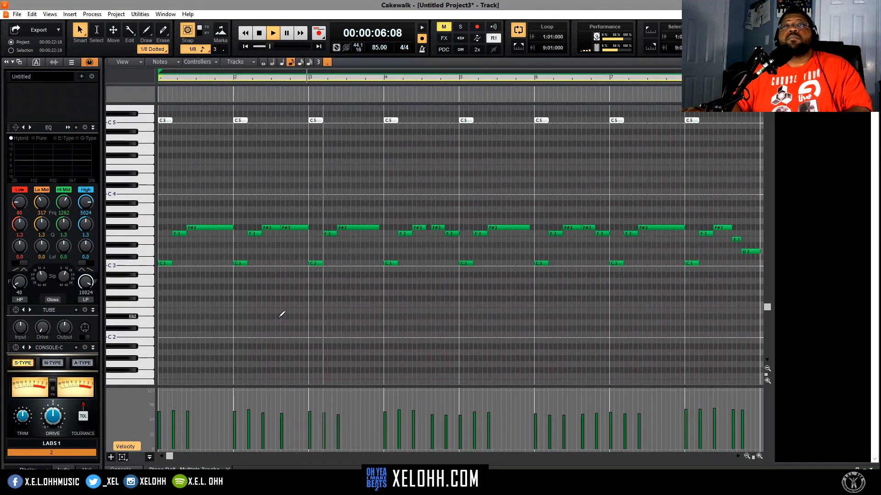
scroll(553, 222, "up", 2)
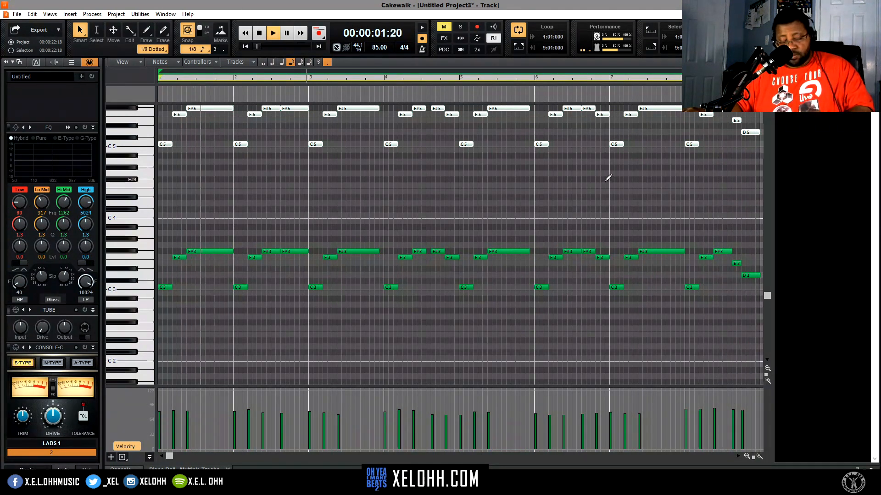
Step: Add a second LABS instrument track, load the Strings: Short preset and close its instrument window
key("d")
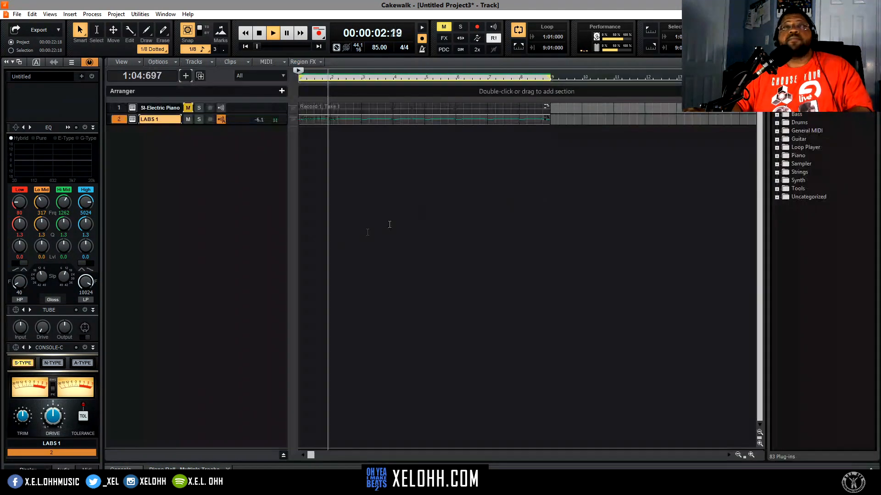
right_click(175, 147)
left_click(209, 186)
scroll(610, 285, "down", 3)
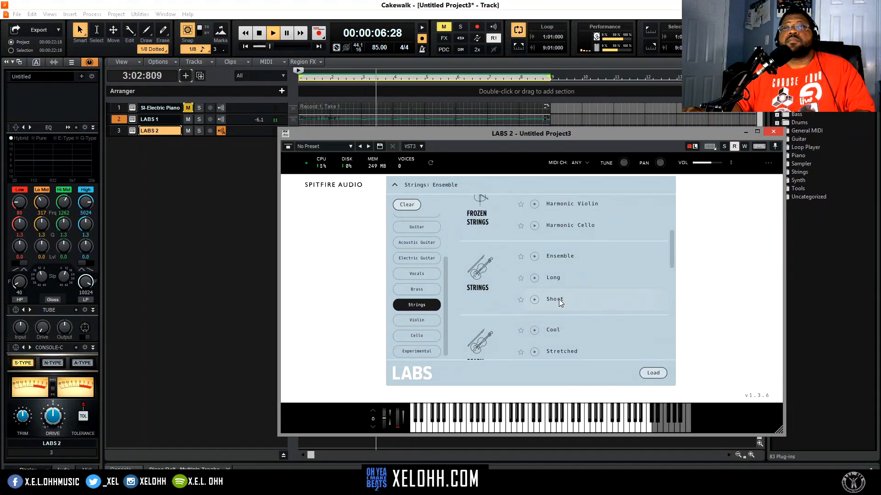
left_click(558, 299)
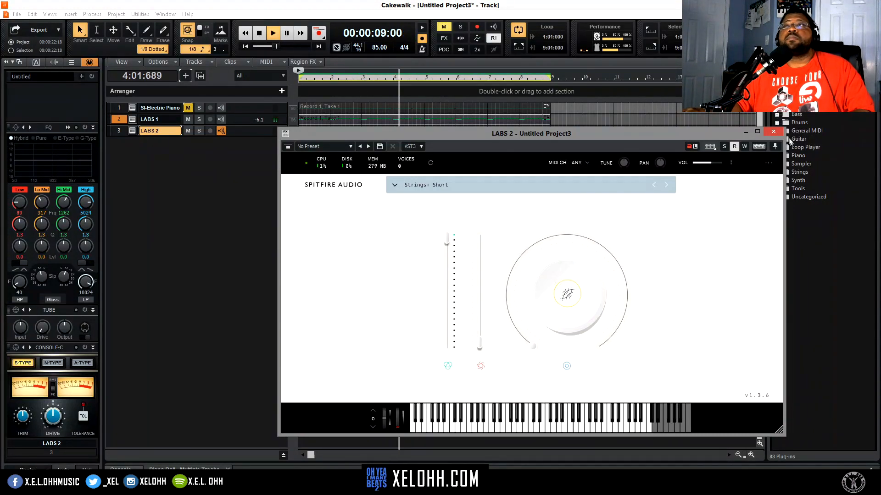
left_click(774, 133)
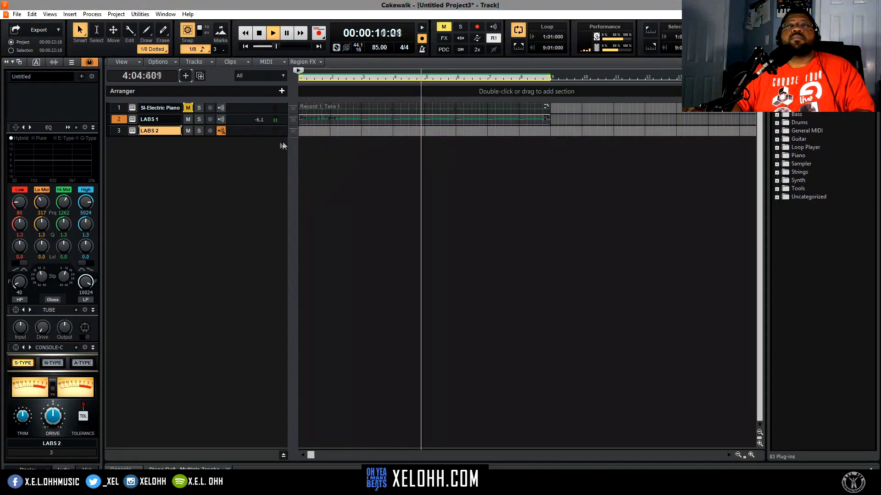
Step: Copy the lower-octave notes of LABS 1 onto the LABS 2 track from the start and audition them
key("space")
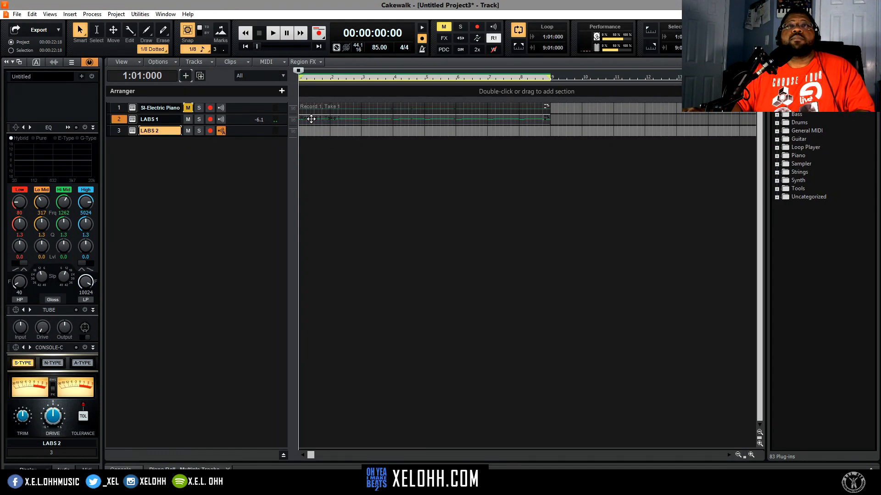
double_click(311, 119)
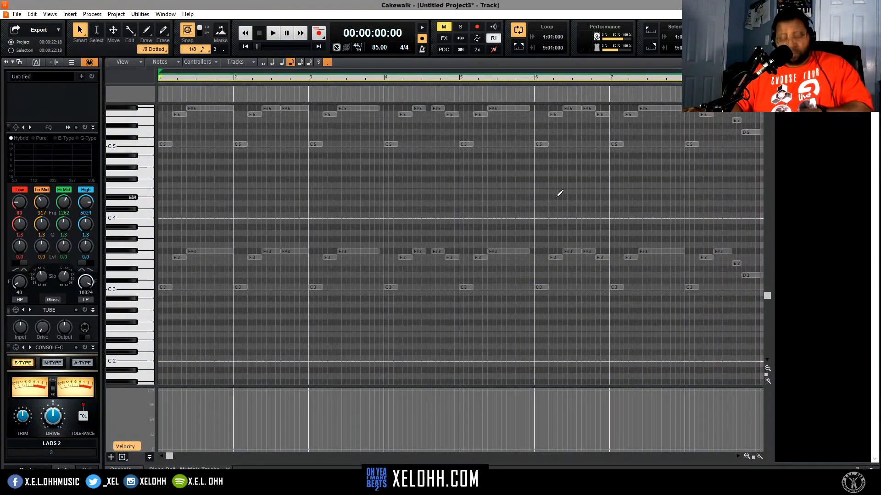
key("ctrl+a")
left_click_drag(756, 275, 149, 219)
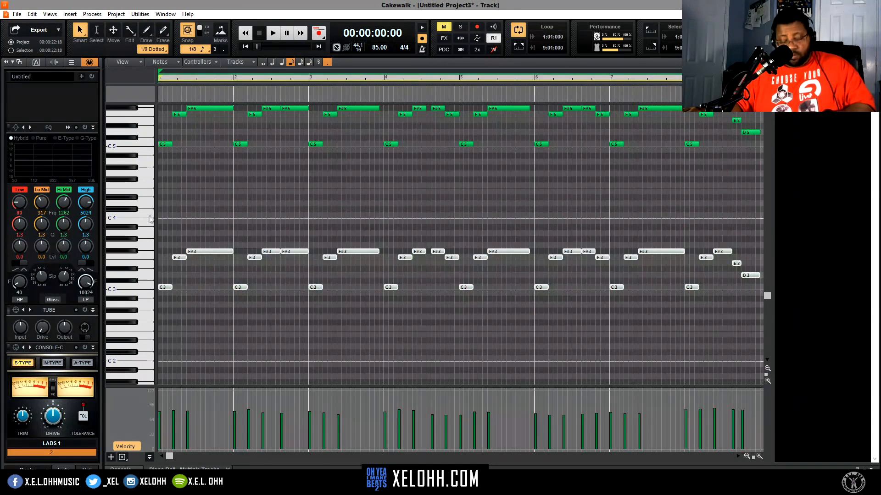
left_click(809, 99)
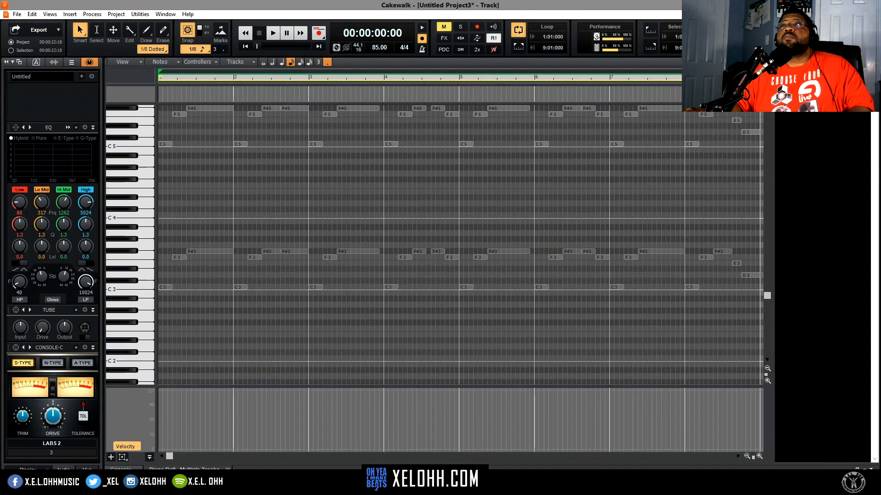
left_click(428, 265)
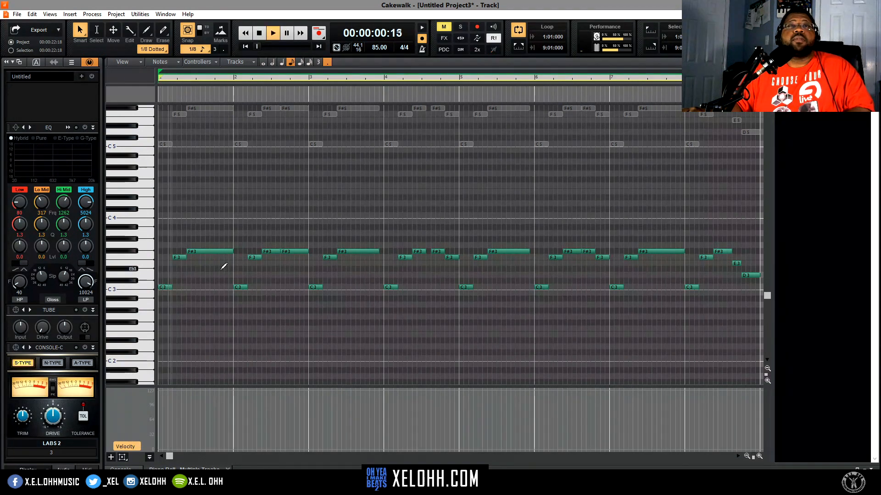
key("space")
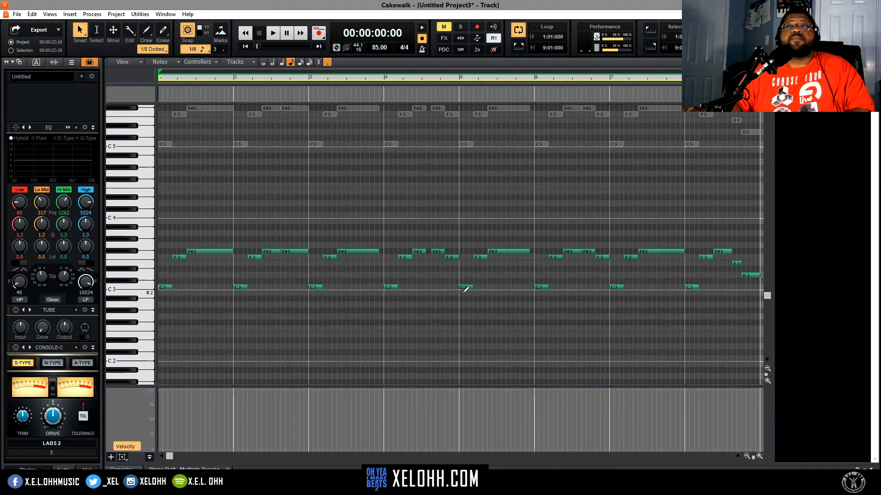
Step: Transpose all LABS 2 notes up one octave so they start on C4, and audition them
left_click_drag(762, 290, 148, 220)
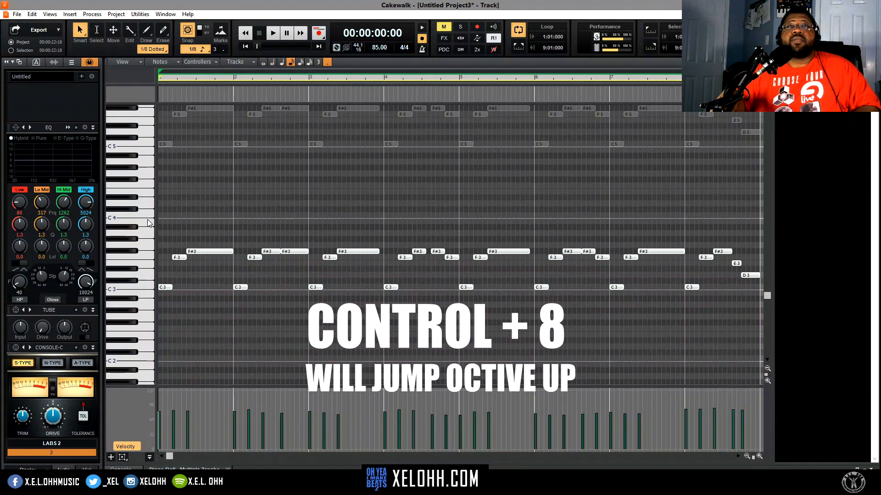
key("ctrl+8")
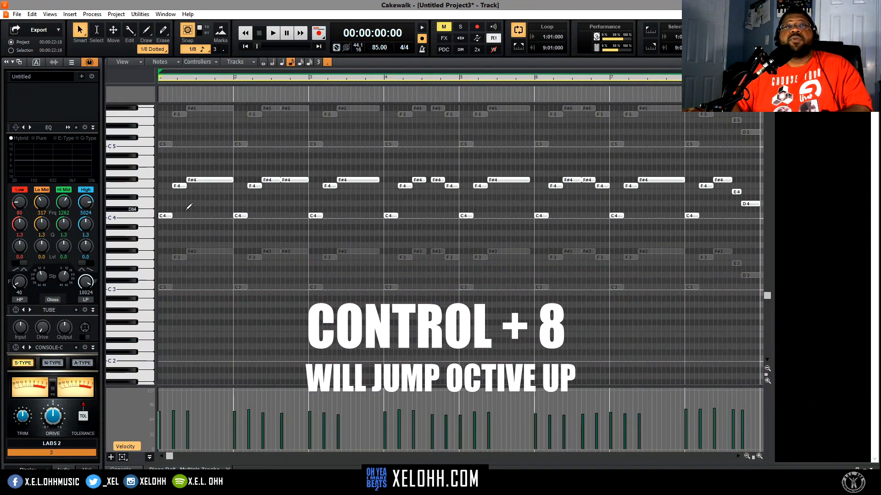
key("space")
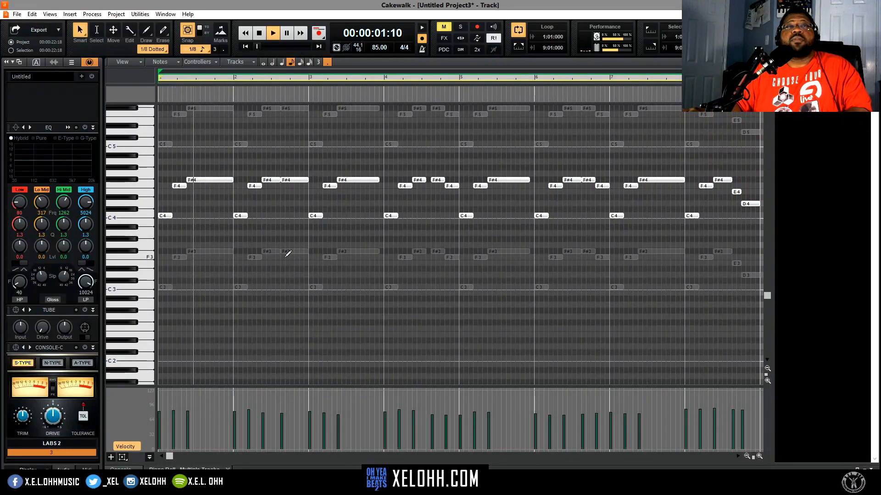
key("space")
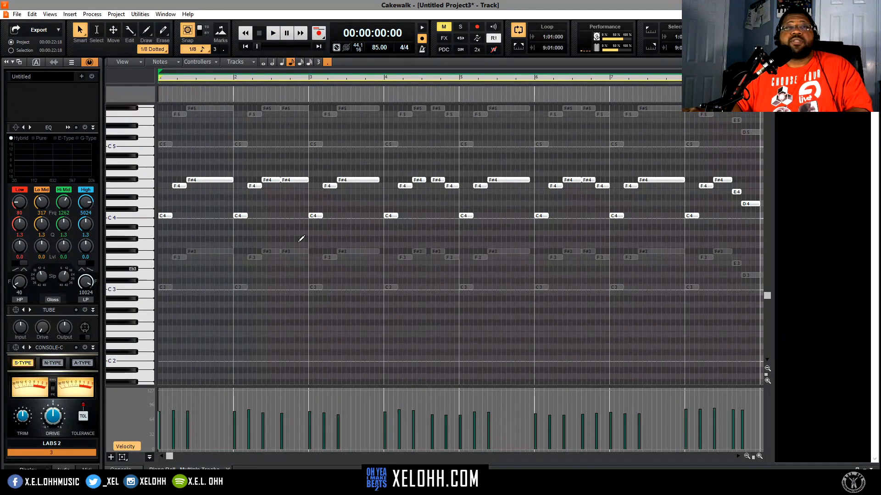
Step: Switch the inspector from the ProChannel modules to the LABS 2 and Master channel strips
left_click(89, 62)
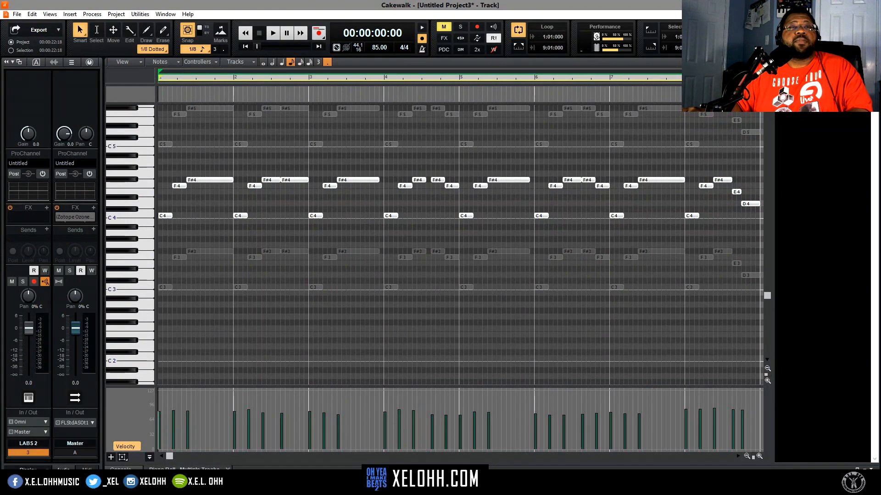
Step: Show the LABS 2 track's MIDI settings, turn on its arpeggiator and briefly audition the notes
left_click(87, 470)
left_click(92, 272)
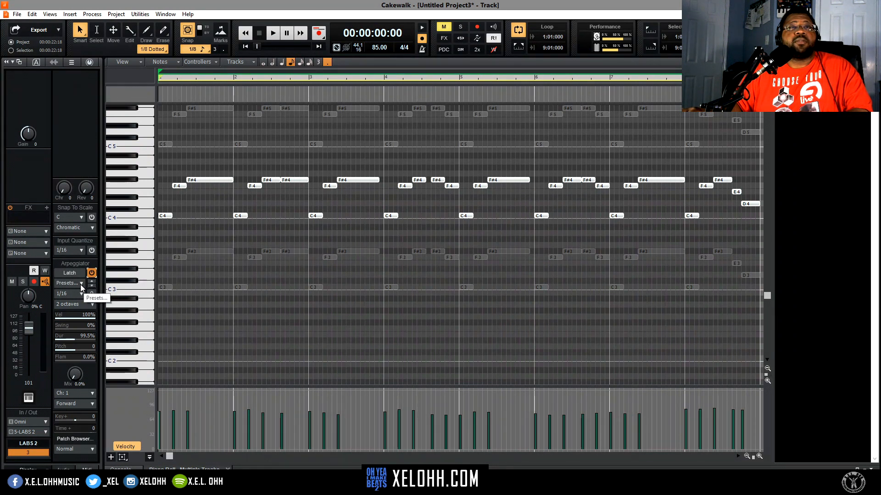
key("space")
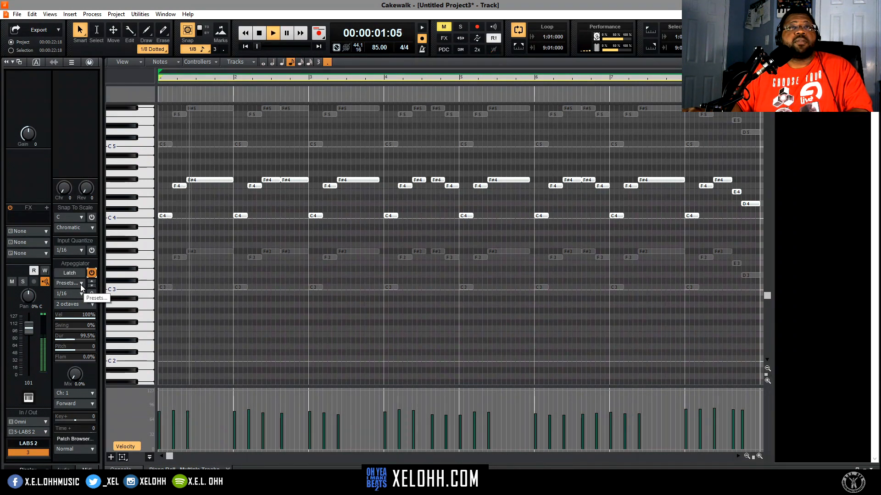
key("space")
left_click_drag(773, 214, 746, 214)
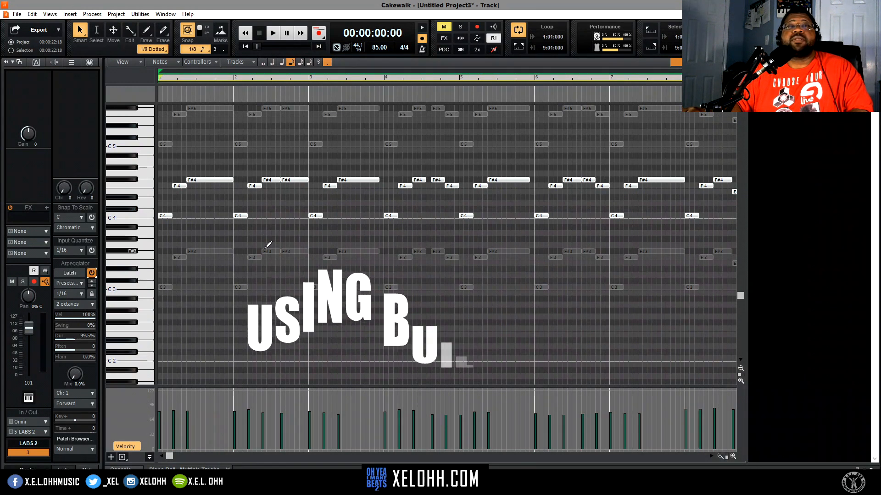
Step: Step through the LABS 2 arpeggiator presets while playing the part, and choose the Arpesque preset with Rhythms Only
key("space")
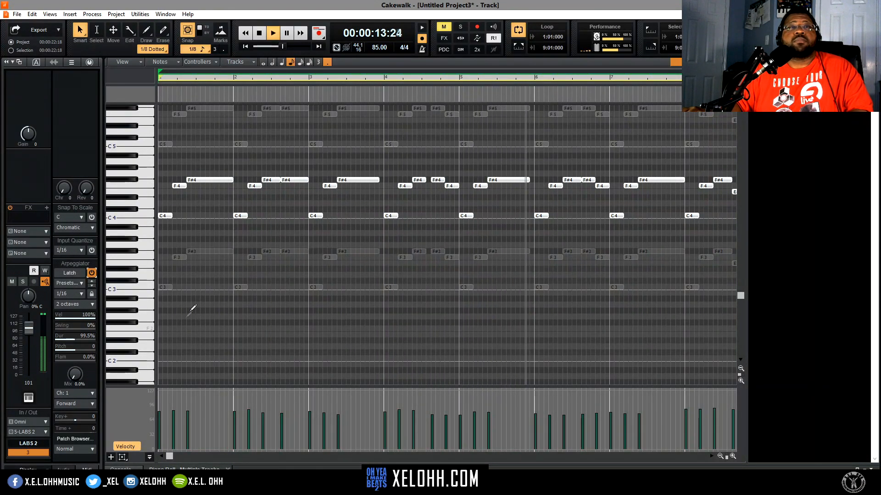
left_click(92, 283)
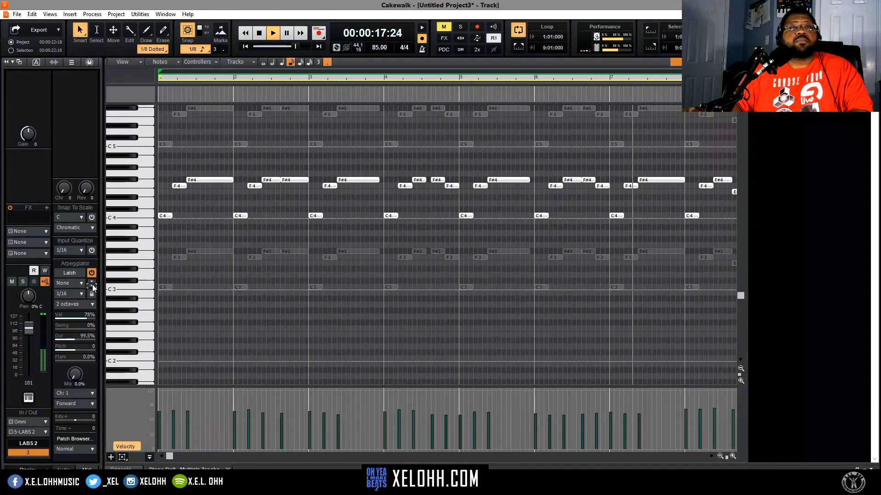
key("space")
key("space")
left_click(92, 284)
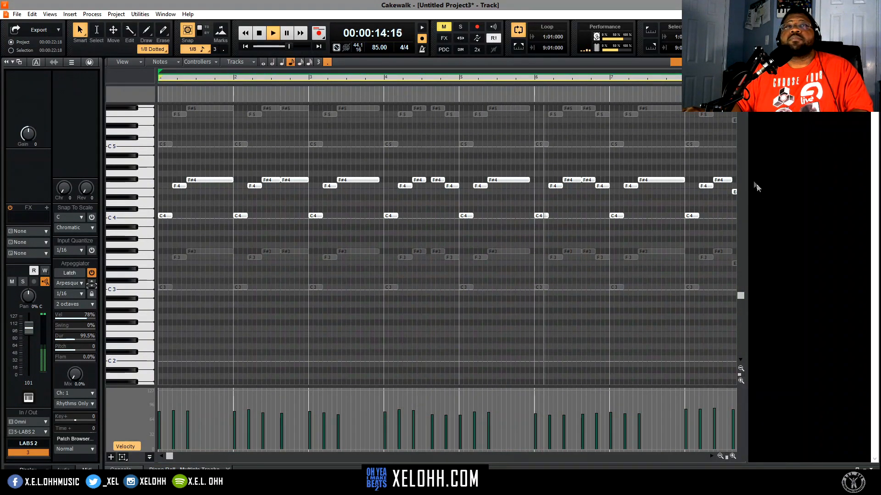
Step: Set the red slider in the LABS 2 instrument to about 63% during playback, close the instrument and stop playing
left_click(762, 91)
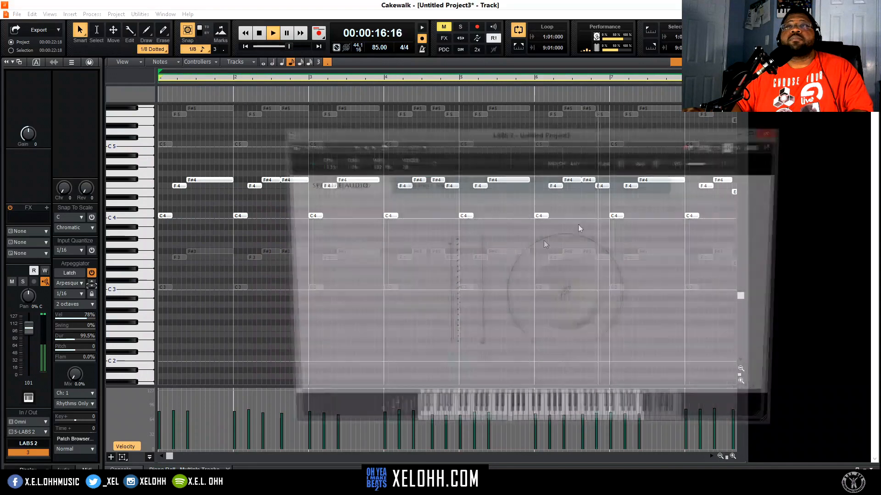
left_click_drag(484, 350, 486, 287)
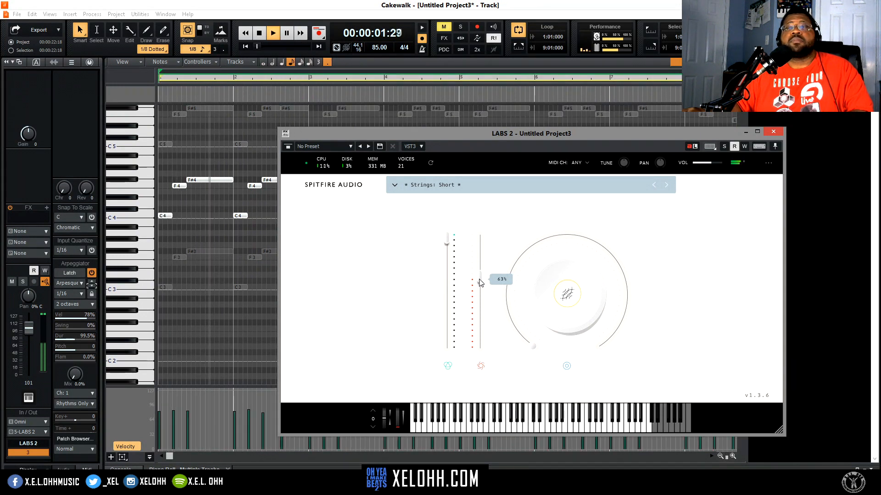
left_click(773, 131)
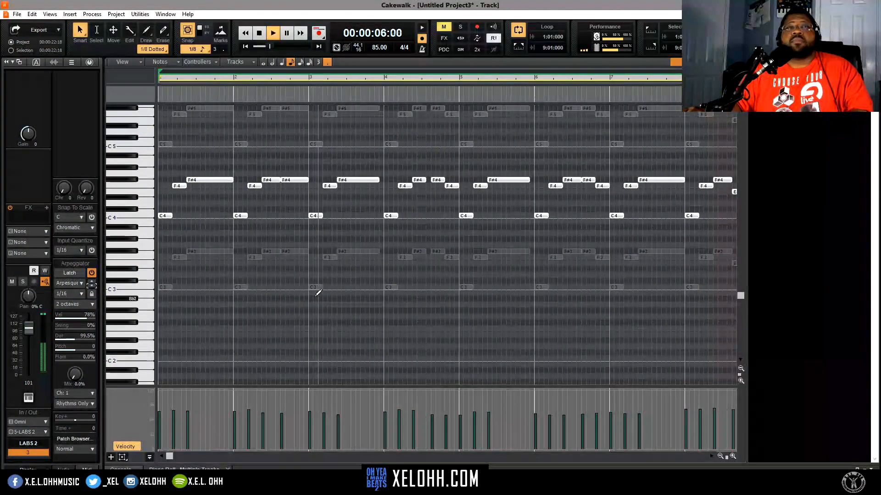
key("space")
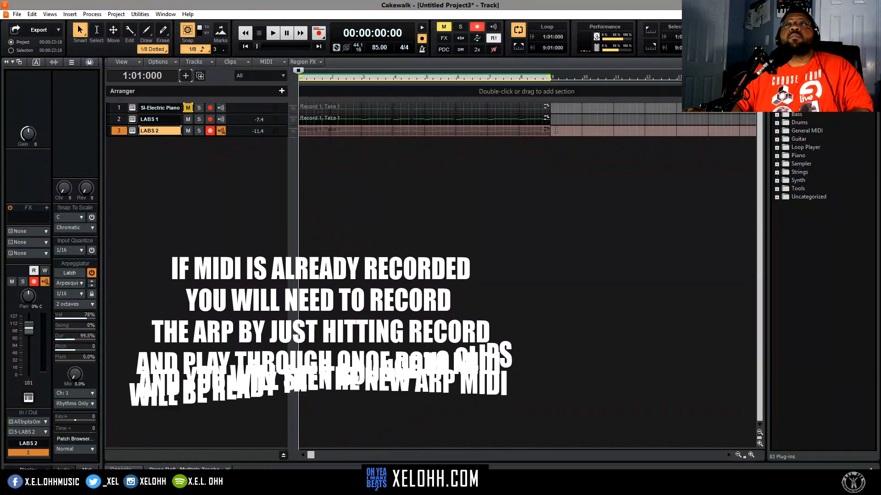
Step: Bounce the recorded LABS 2 arpeggio to clips, and disarm the track after enlarging it
right_click(551, 130)
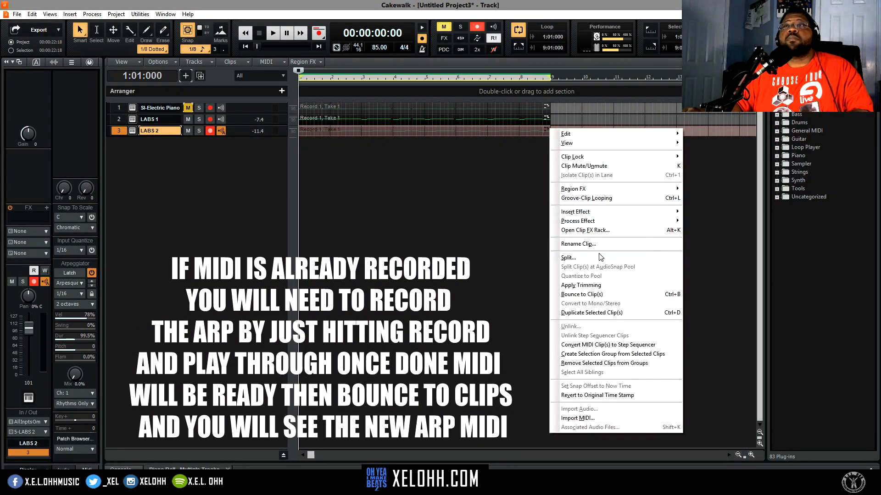
left_click(602, 294)
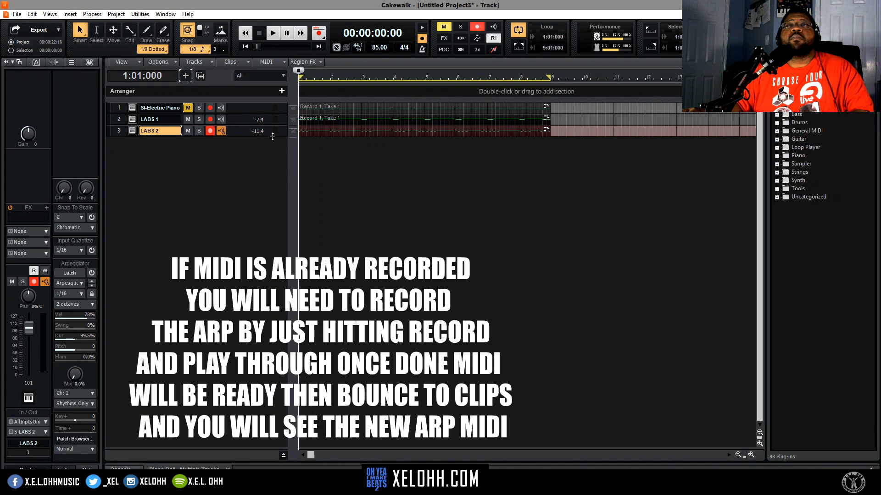
left_click_drag(272, 135, 272, 198)
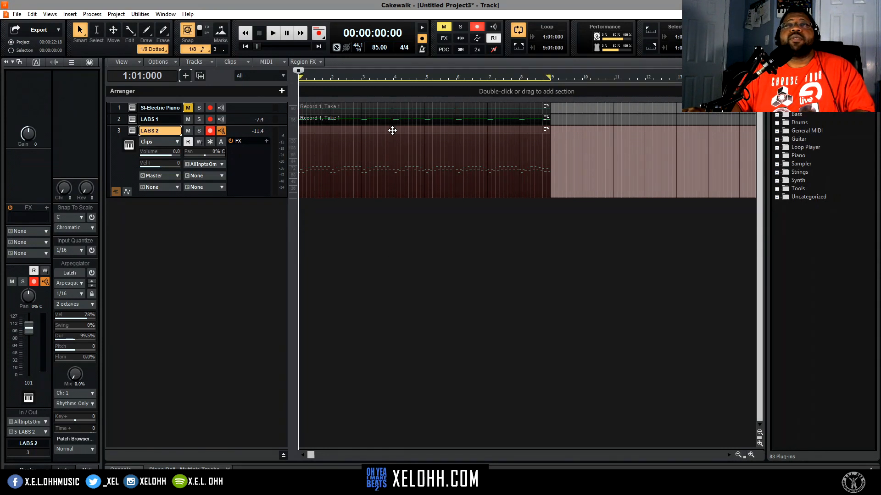
left_click(210, 132)
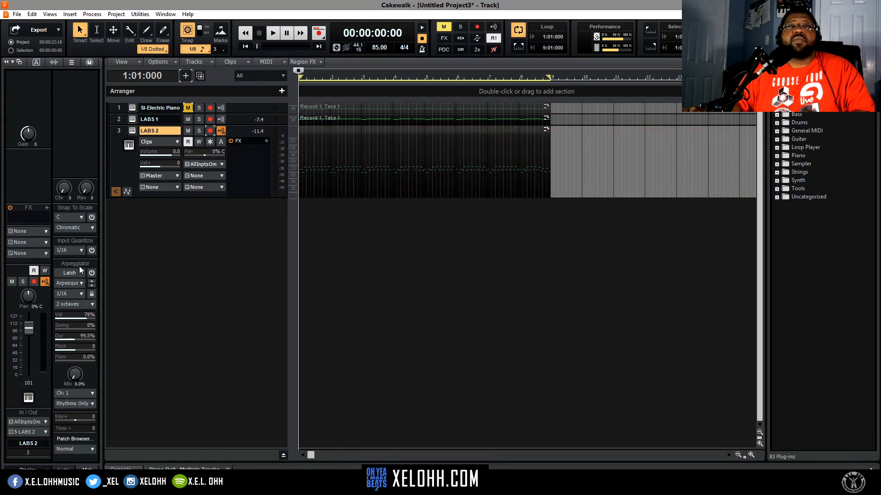
Step: Open the LABS 2 clip in the full-size piano roll and delete its notes in measures 5 to 7
double_click(407, 136)
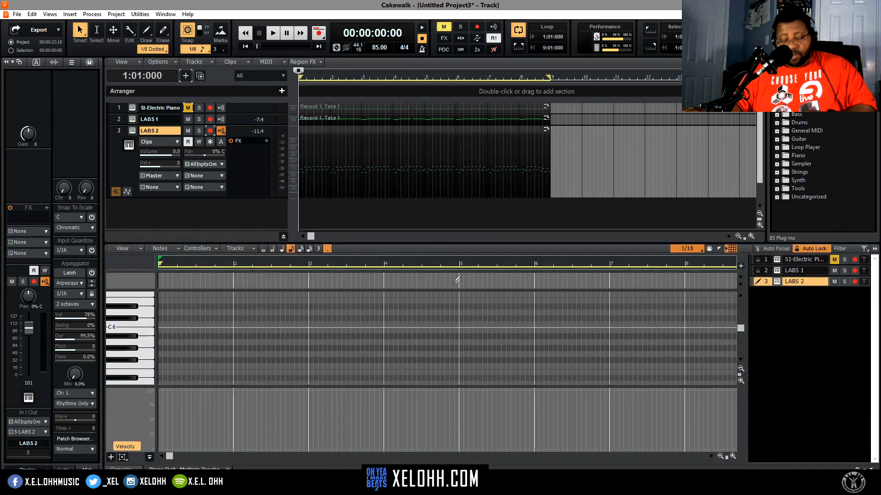
key("shift+d")
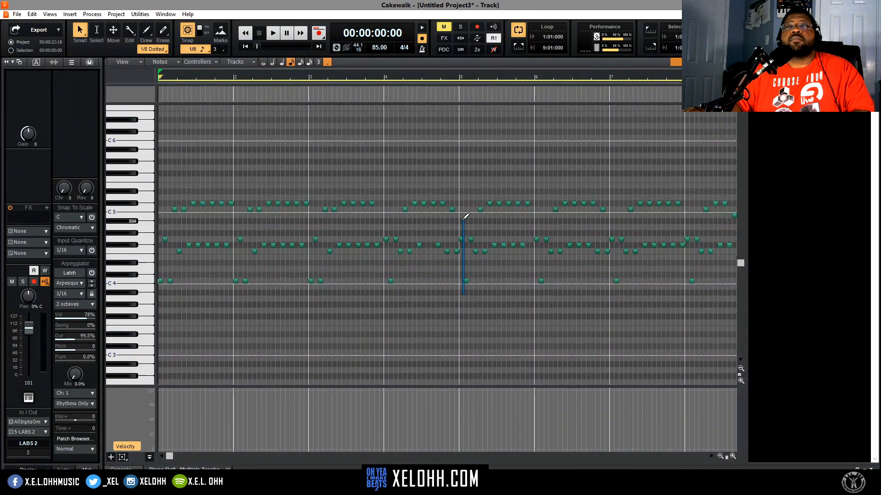
left_click_drag(484, 188, 685, 178)
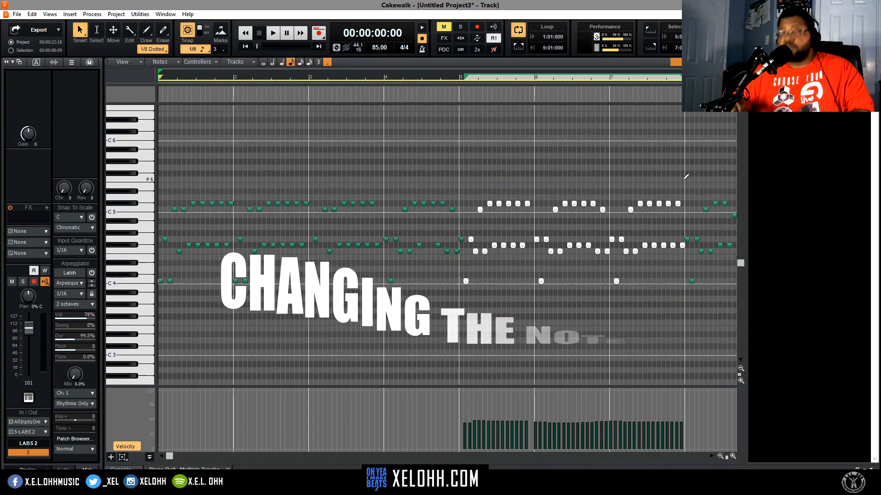
key("Delete")
left_click(370, 292)
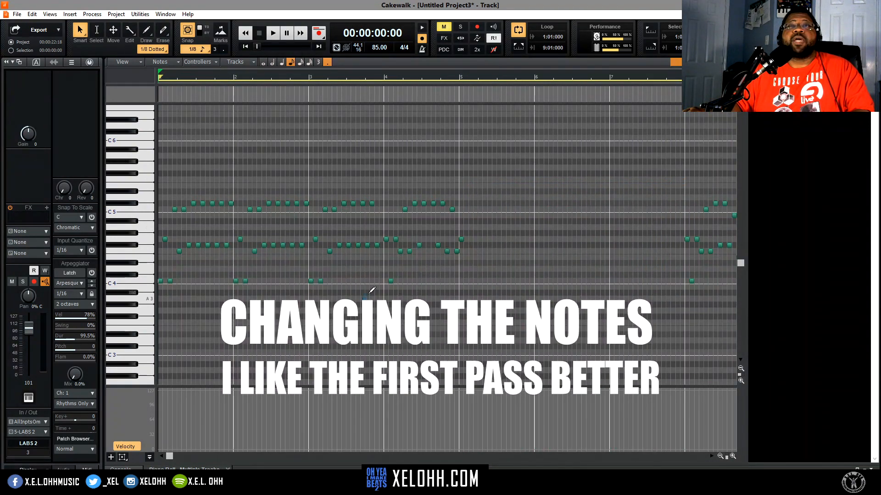
Step: Copy the LABS 2 notes of measures 1 to 3 to the start of measure 5 and audition them
left_click_drag(345, 185, 151, 186)
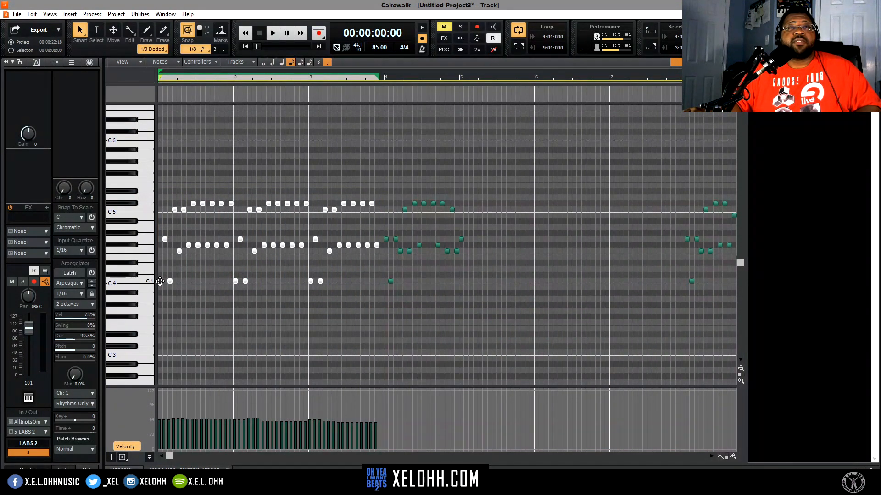
left_click_drag(160, 282, 462, 281)
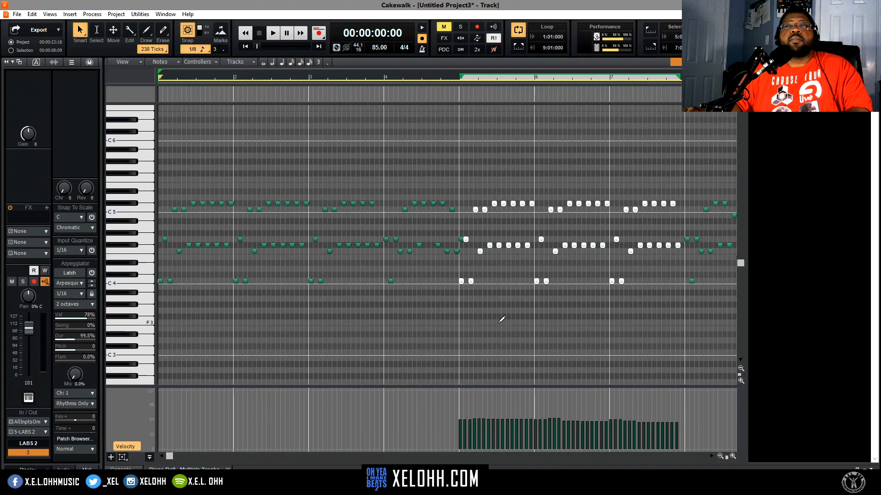
key("space")
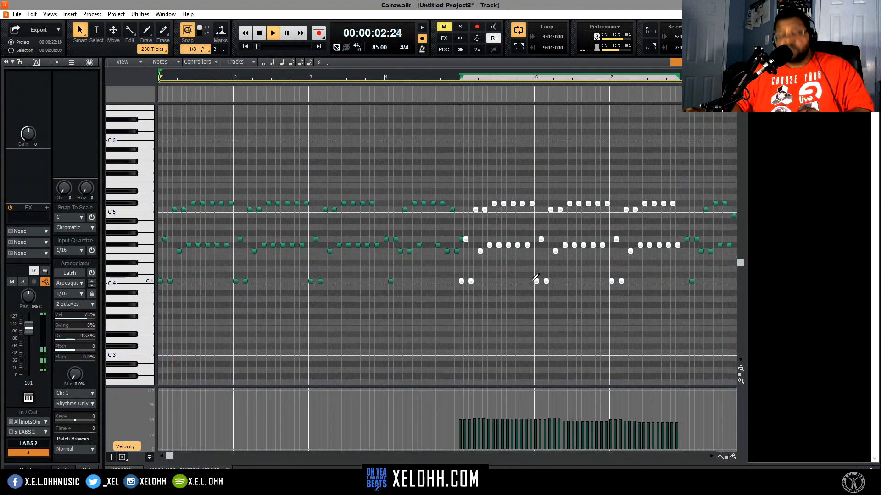
Step: Return to the track view, stop playback and reduce the height of the LABS 2 track
key("alt+1")
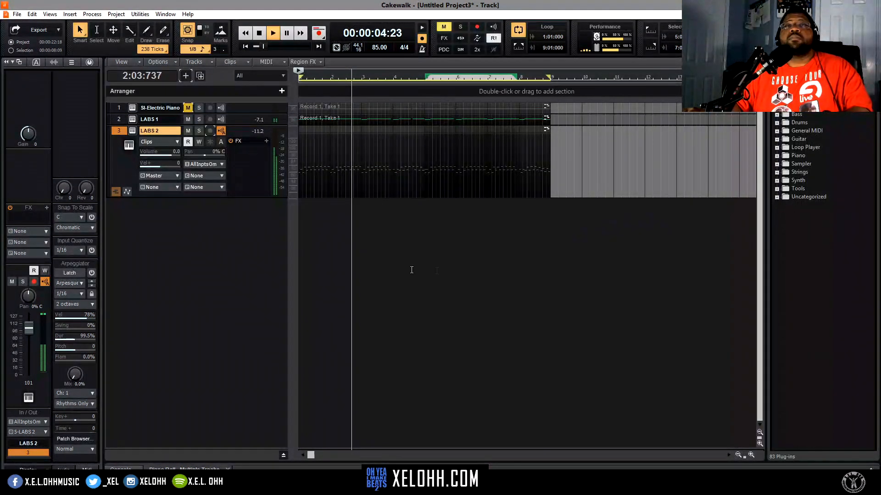
key("space")
left_click_drag(237, 197, 241, 128)
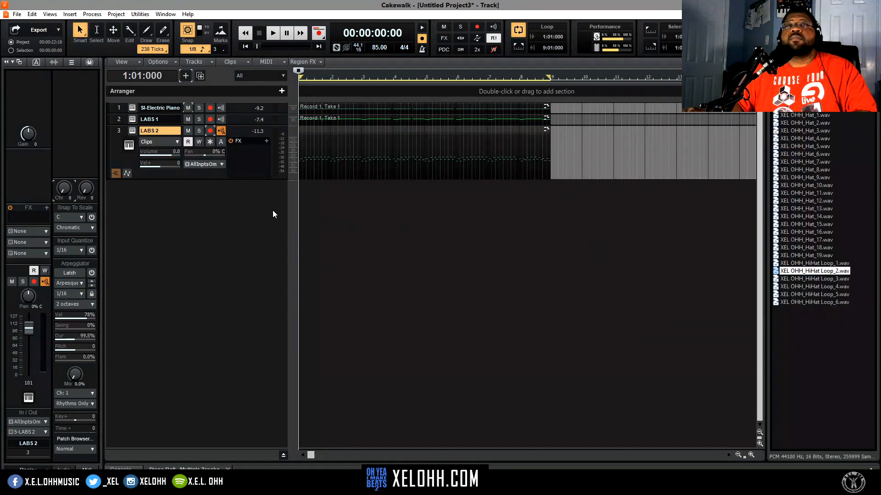
Step: Insert an audio track, place XEL OHH_HiHat Loop_2.wav on it from measure 1 and audition it
right_click(202, 208)
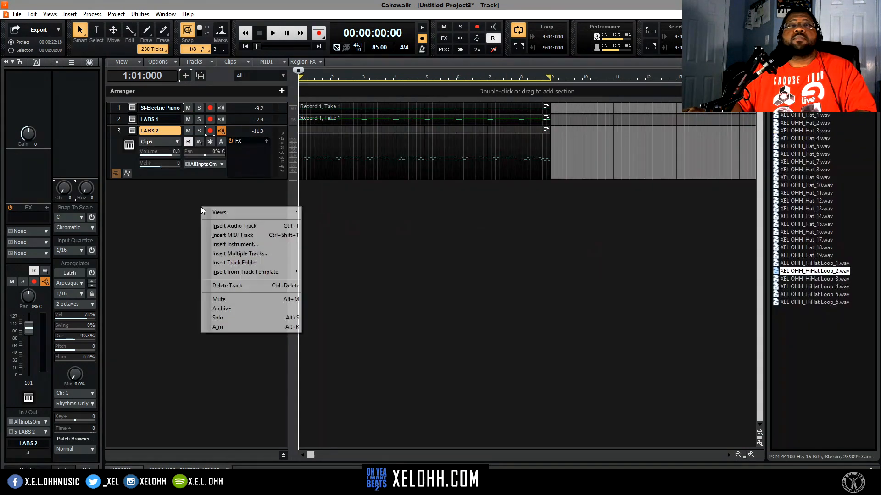
left_click(250, 226)
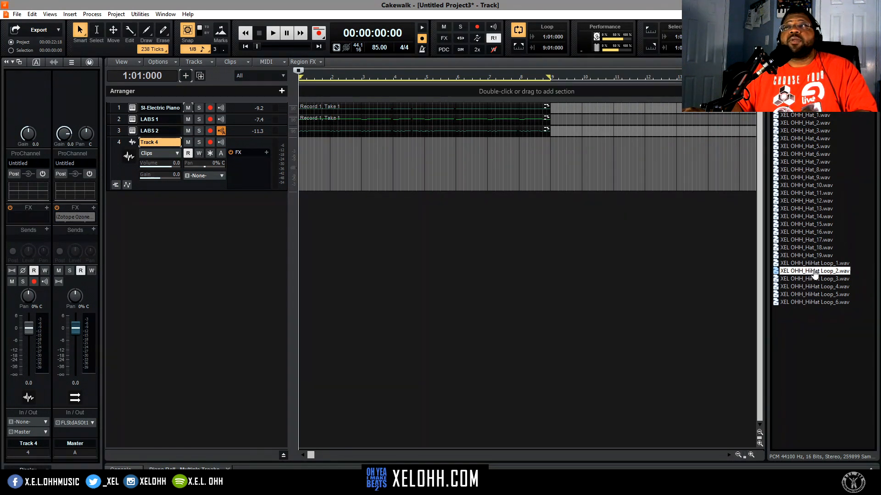
left_click_drag(814, 273, 323, 166)
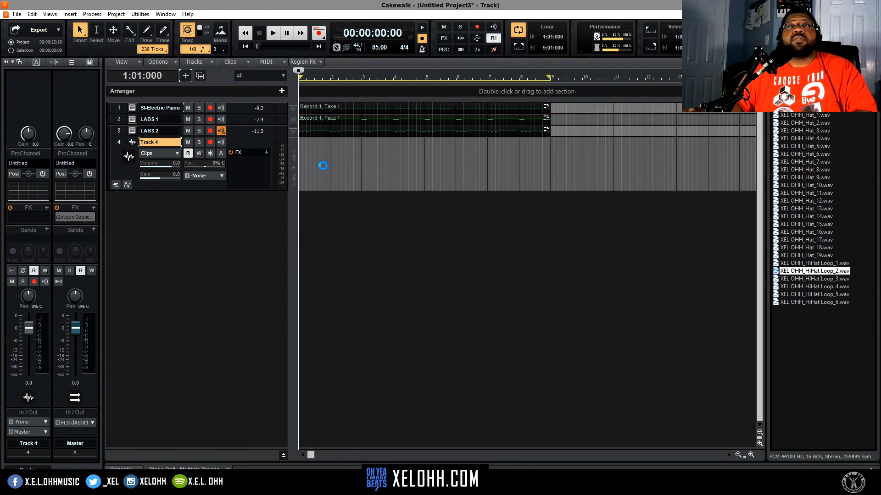
left_click_drag(397, 143, 365, 143)
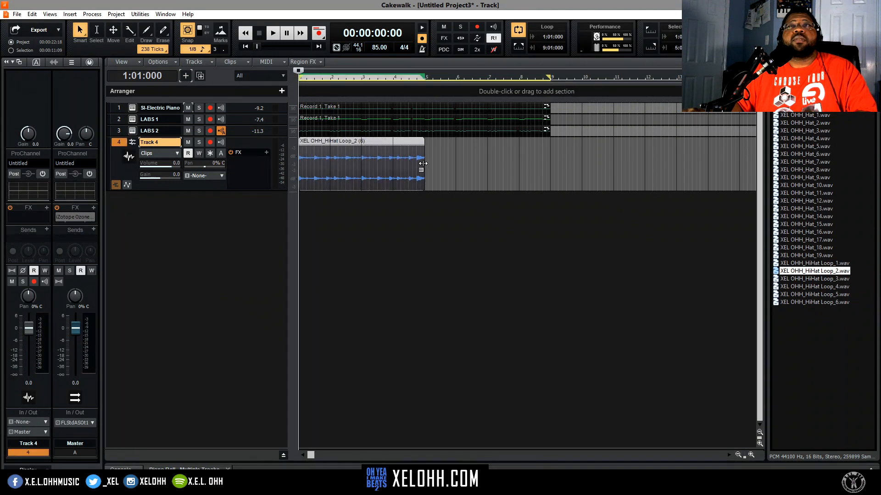
key("space")
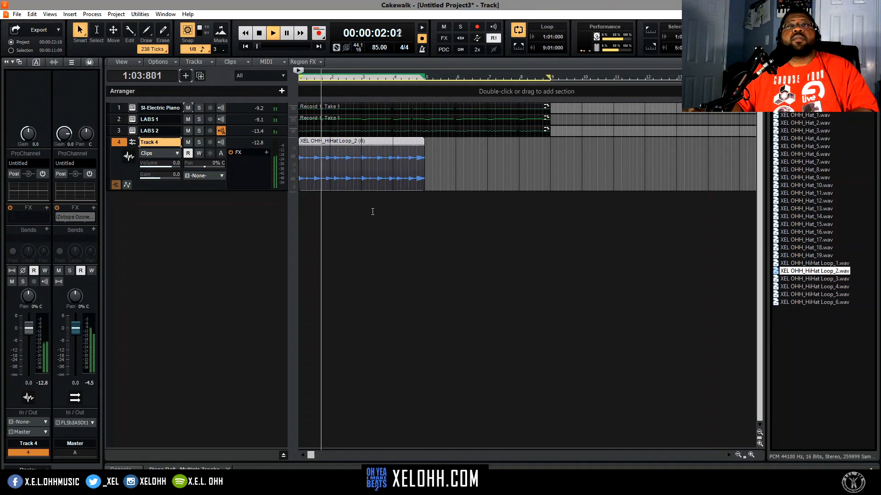
key("space")
Step: Turn off Looping in the Groove Clip properties of the hi-hat loop clip
left_click(814, 271)
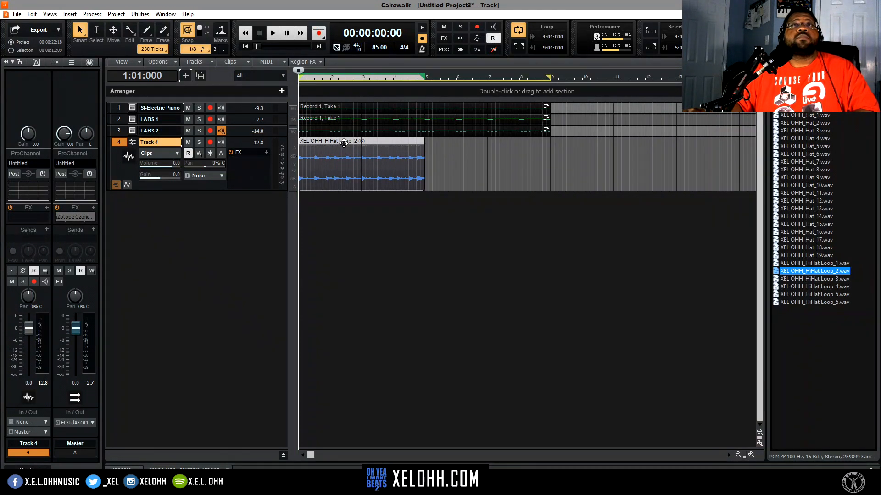
key("alt+Return")
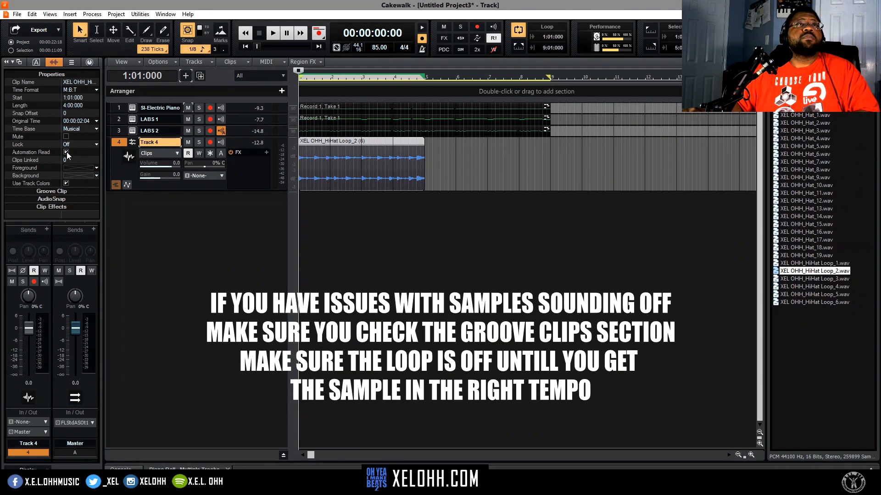
left_click(52, 191)
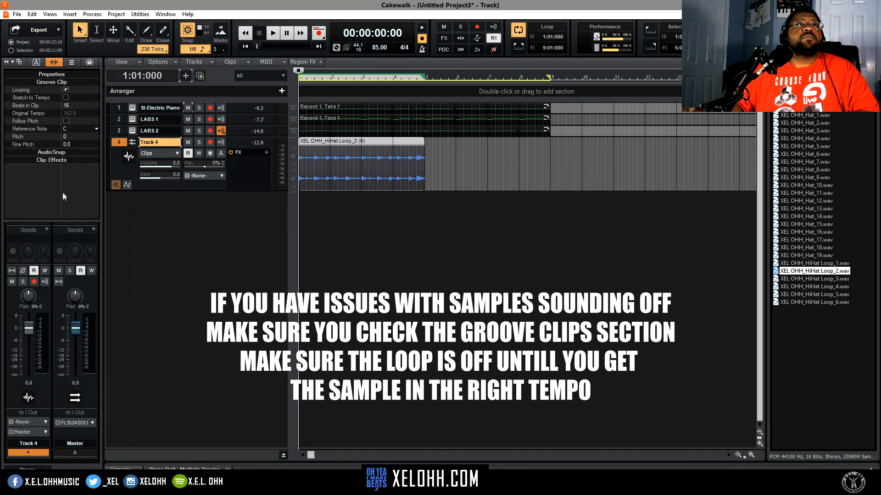
left_click(66, 90)
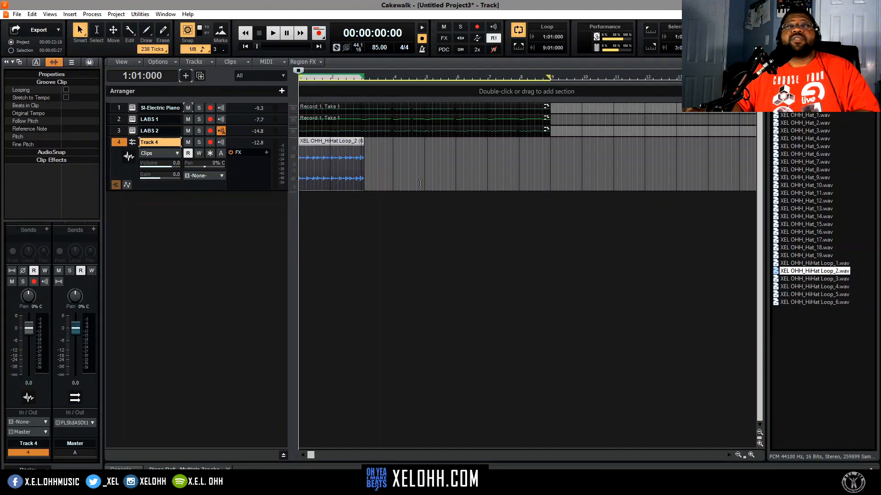
Step: Audition the unlooped hi-hat clip and time-stretch it to 96% so it ends at measure 3
key("space")
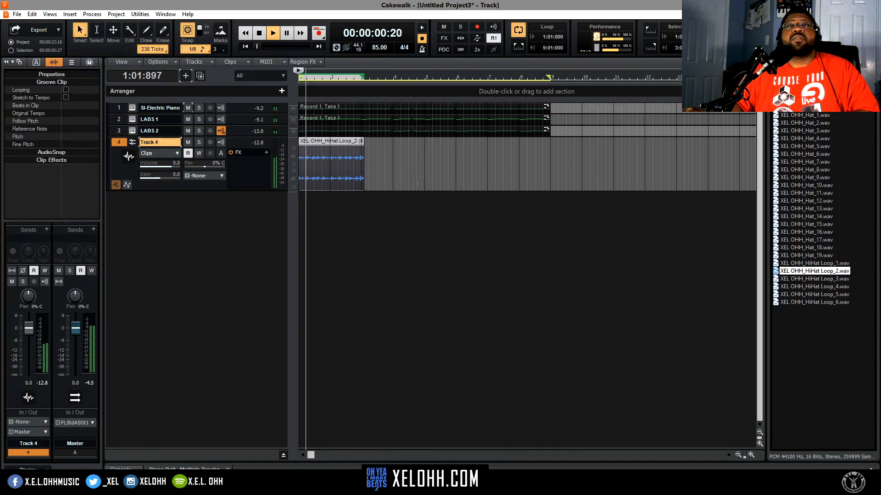
key("space")
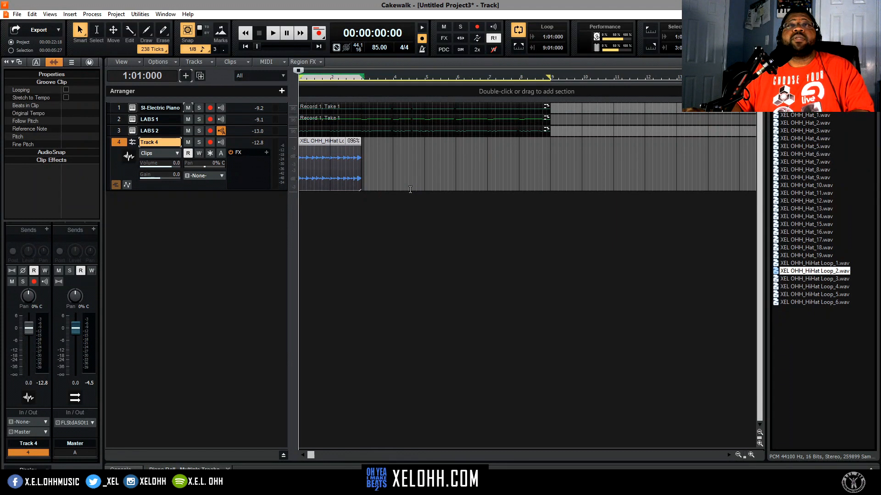
left_click(365, 220)
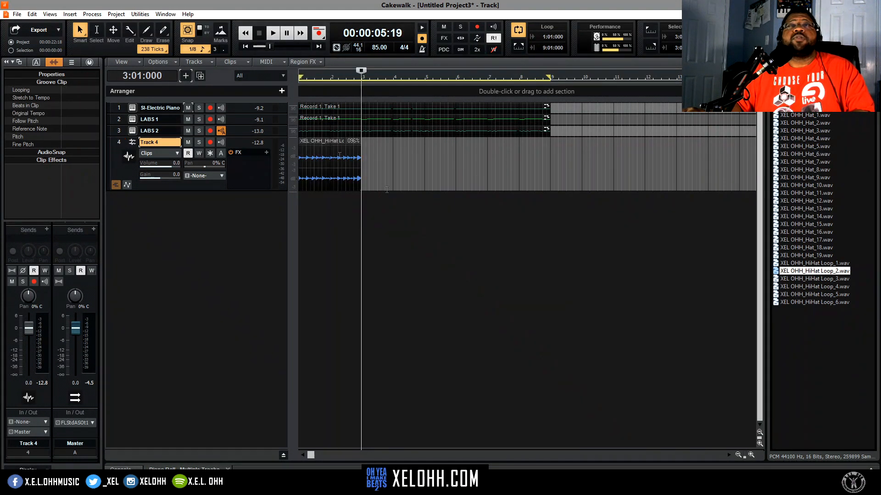
Step: Audition the beat from measure 1 with the time-stretched hi-hat loop
left_click(245, 46)
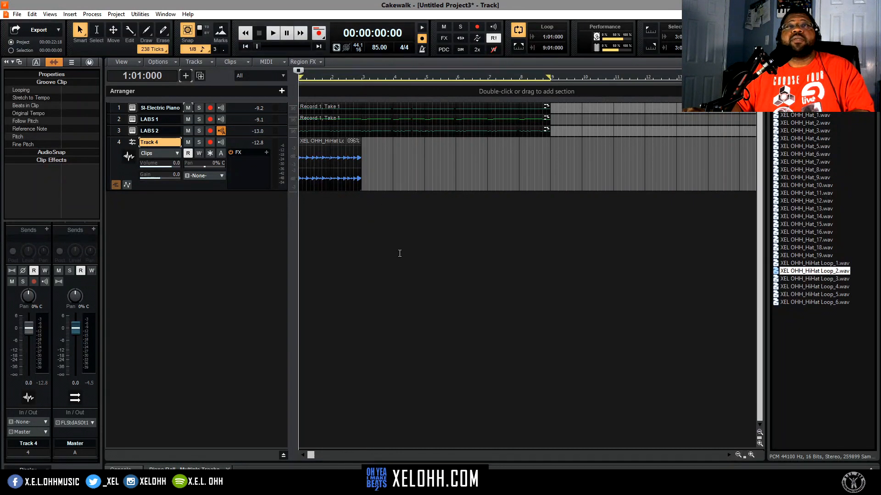
key("space")
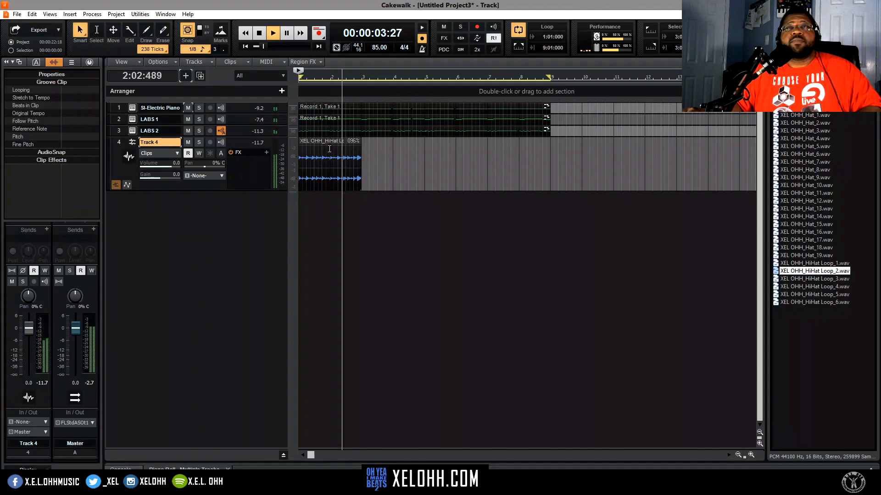
key("space")
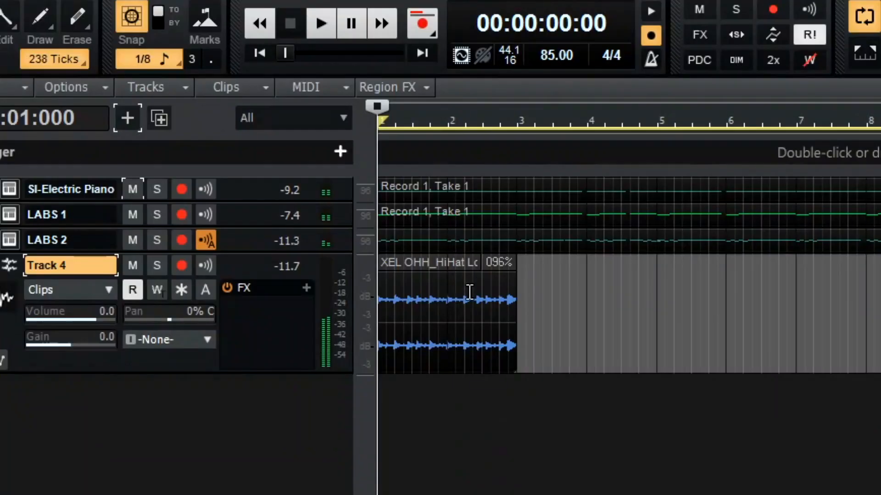
Step: Select the hi-hat loop clip on Track 4 and duplicate it three times so the loop runs to measure 9
left_click(470, 271)
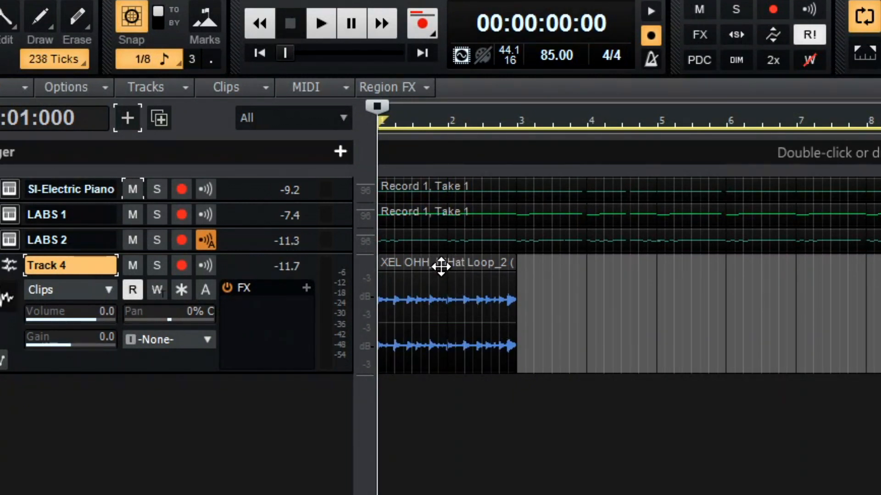
left_click(440, 265)
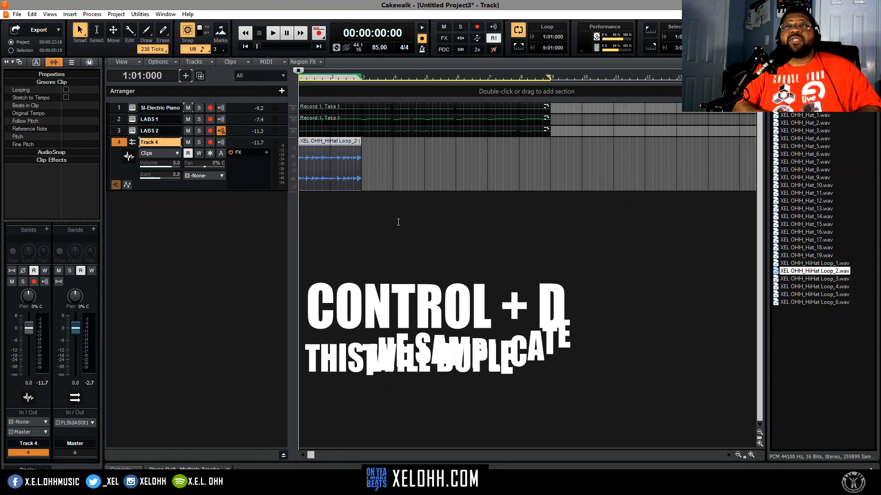
key("ctrl+d")
key("ctrl+d")
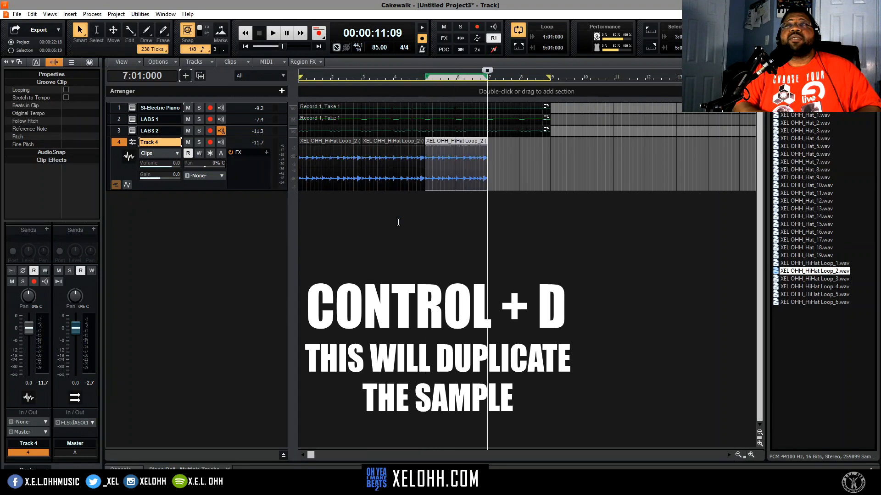
key("ctrl+d")
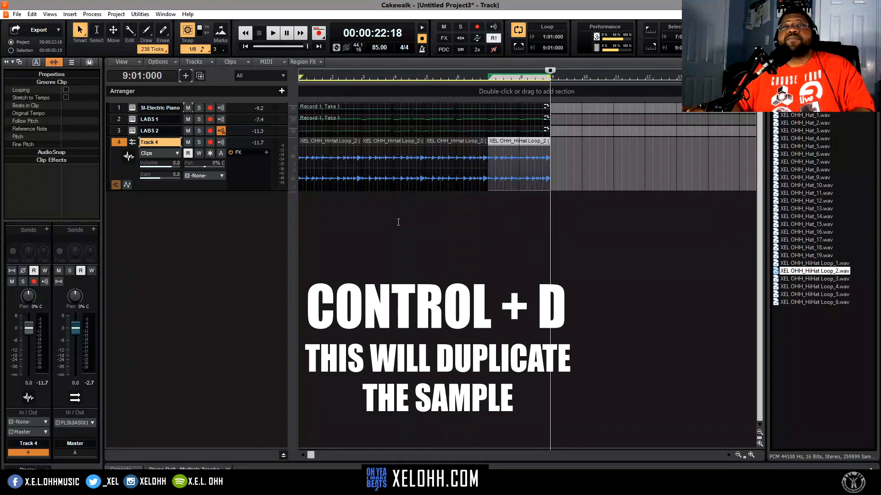
Step: Play back the beat with the repeated hi-hat loop and stop playback
key("space")
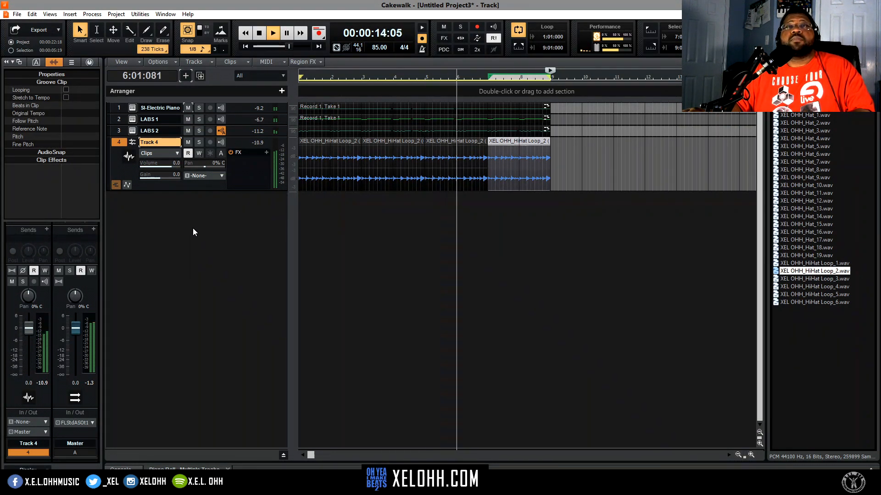
right_click(241, 220)
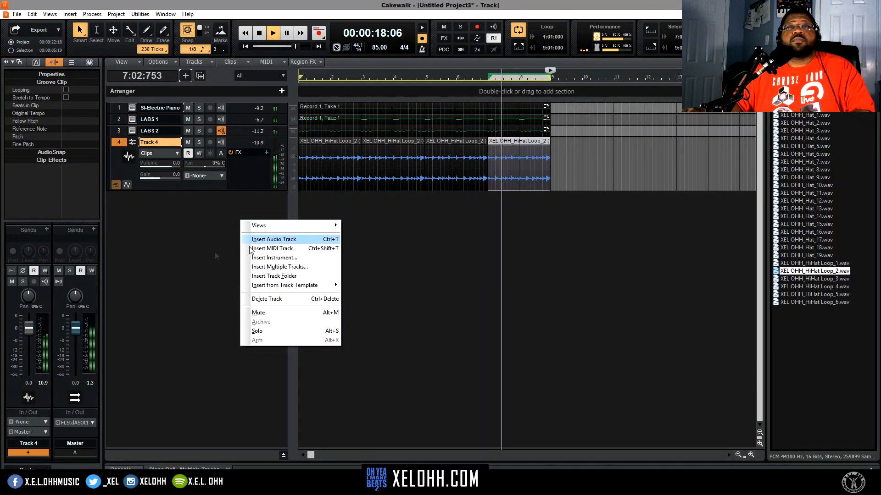
left_click(171, 262)
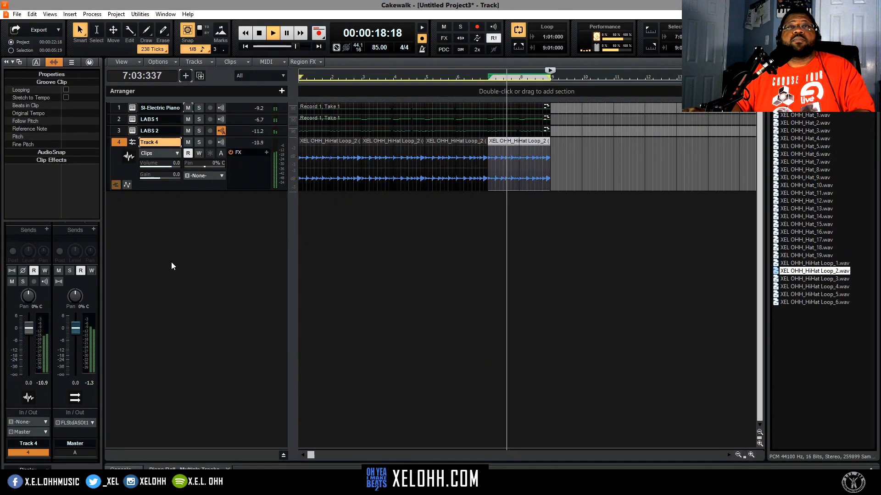
left_click(260, 33)
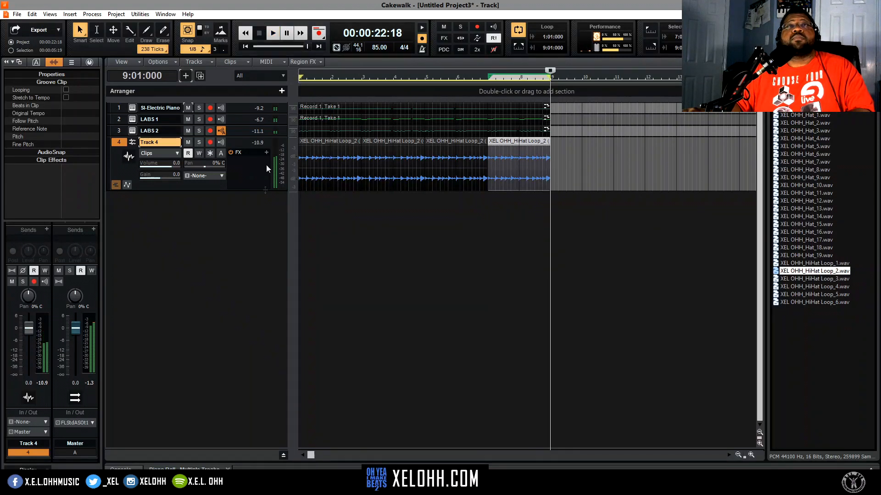
Step: Insert the XEL Sitala Kit 1 drum tracks from a track template and try its drum sounds in Sitala
right_click(210, 239)
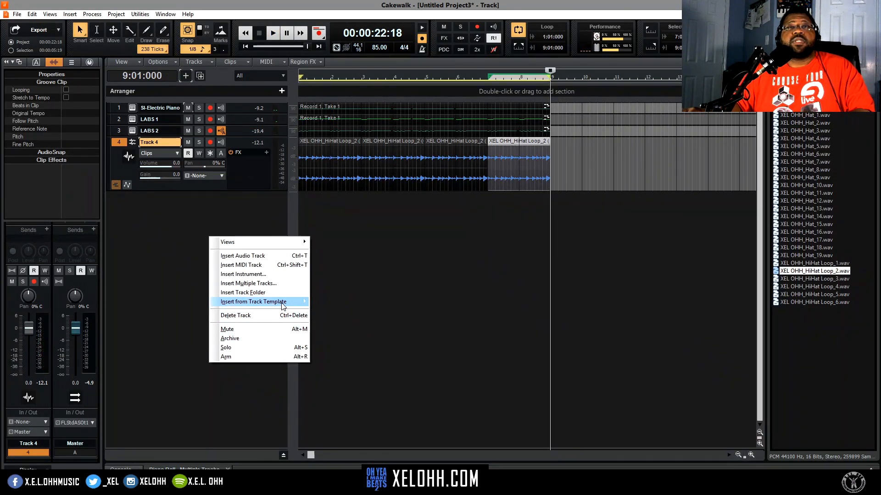
mouse_move(281, 306)
left_click(359, 302)
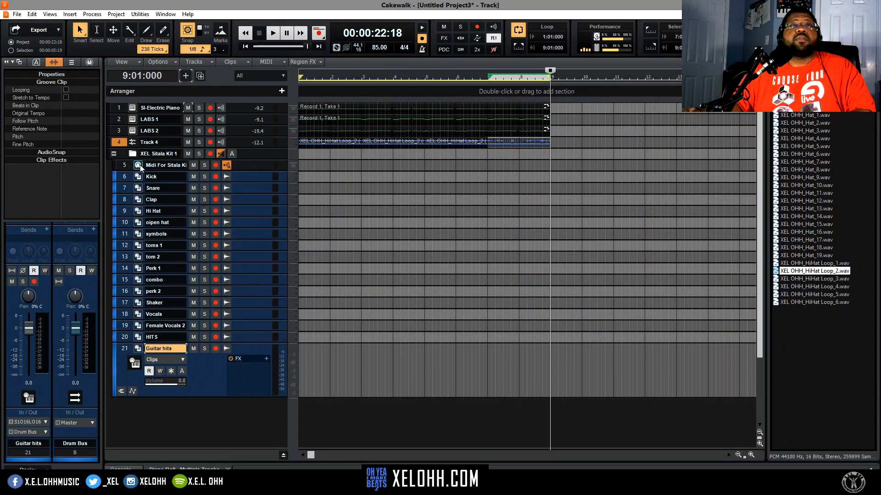
left_click(138, 166)
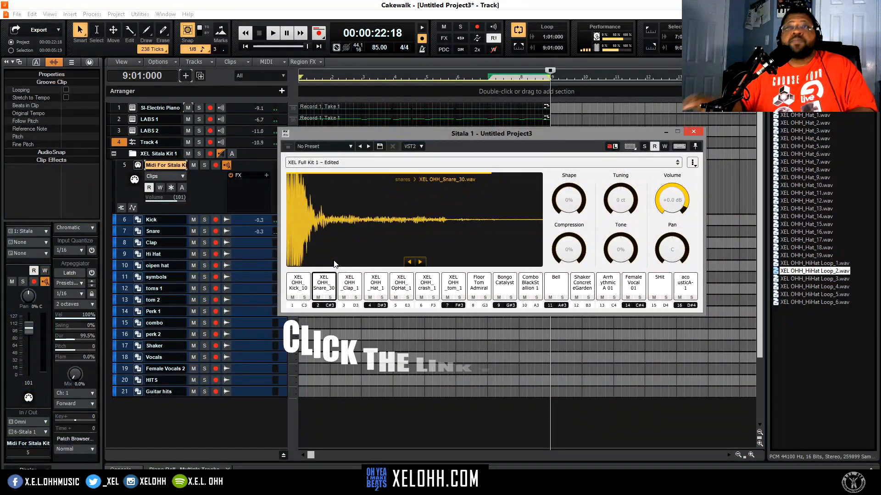
left_click(694, 132)
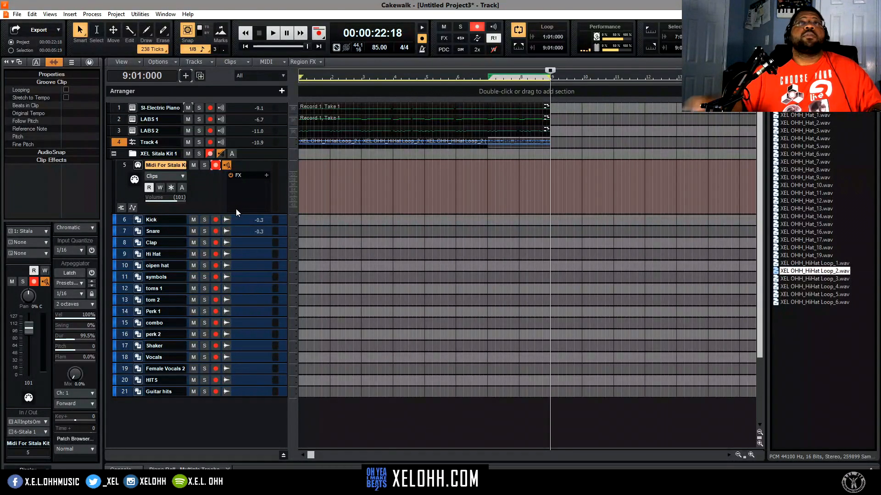
Step: Record a kick and snare pattern on the Sitala kit MIDI track from measure 1 and play it back
left_click(245, 46)
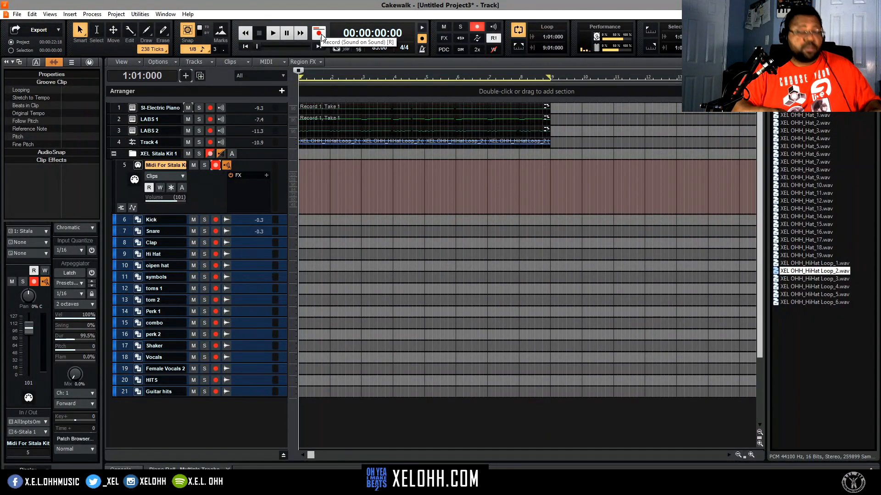
left_click(321, 37)
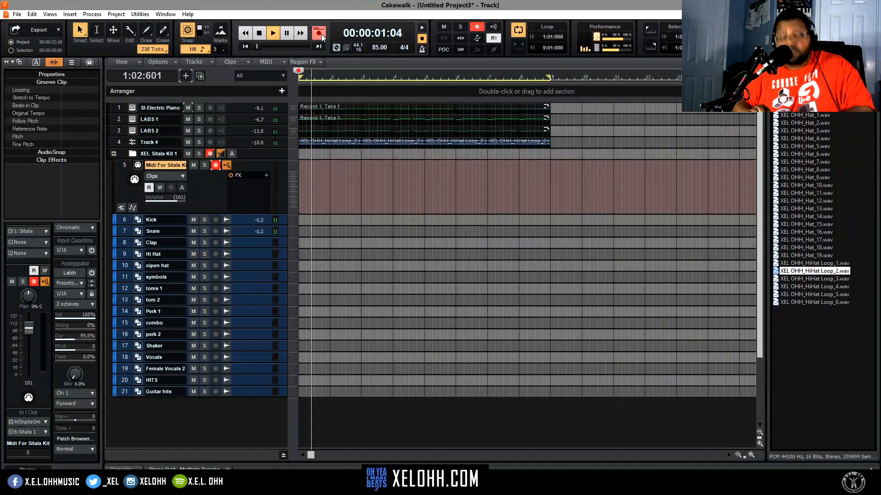
left_click(321, 34)
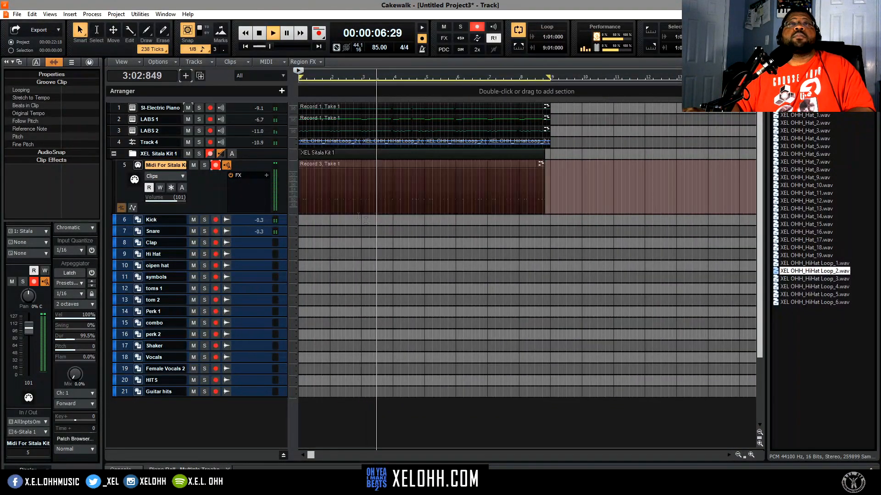
key("space")
Step: Open the recorded drum clip in the full-size piano roll and quantize all its notes to 1/16 at 100 percent strength
double_click(413, 166)
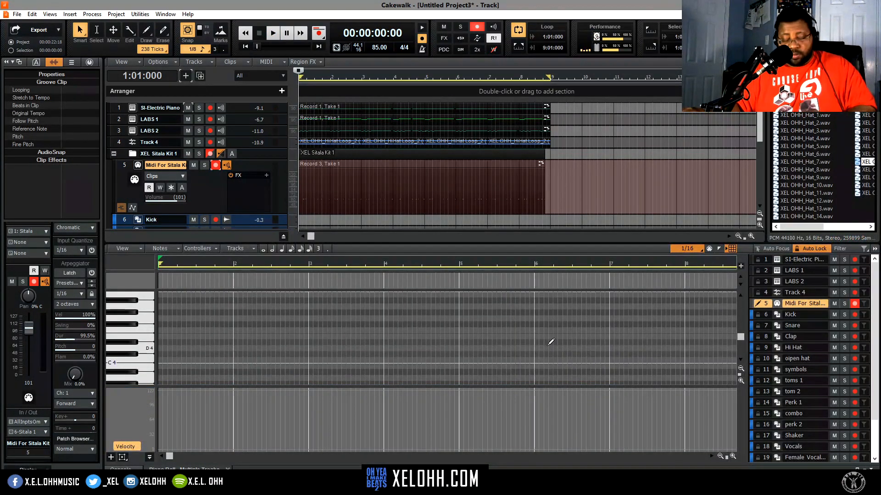
key("shift+d")
left_click_drag(638, 266, 161, 218)
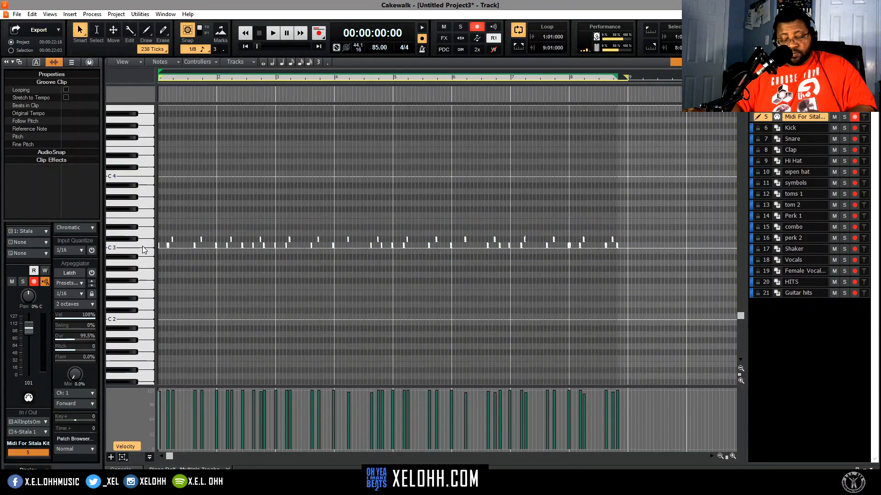
key("q")
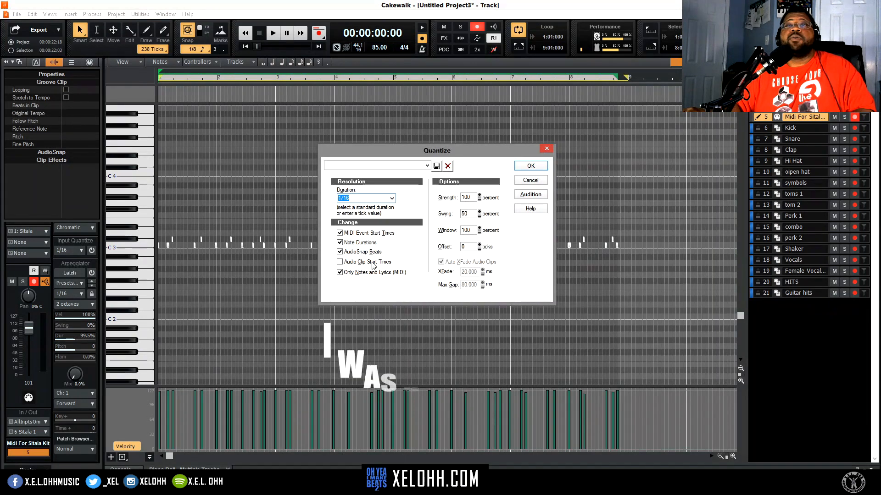
left_click(536, 196)
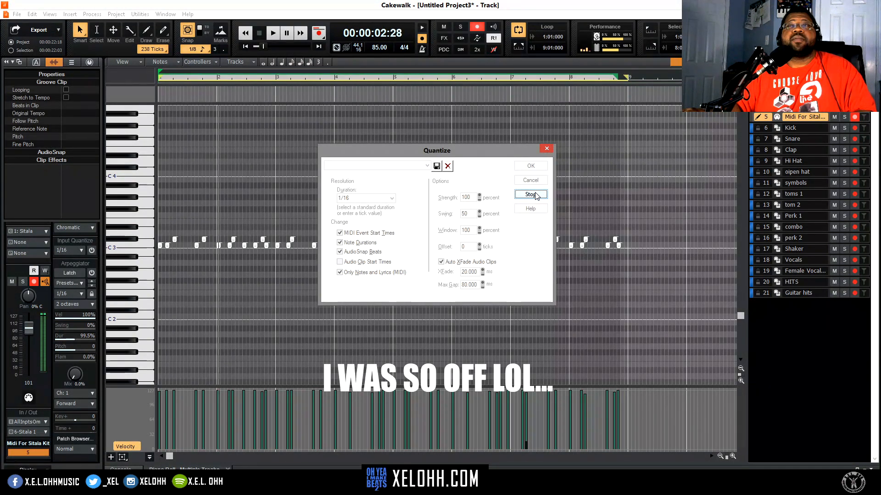
left_click(535, 196)
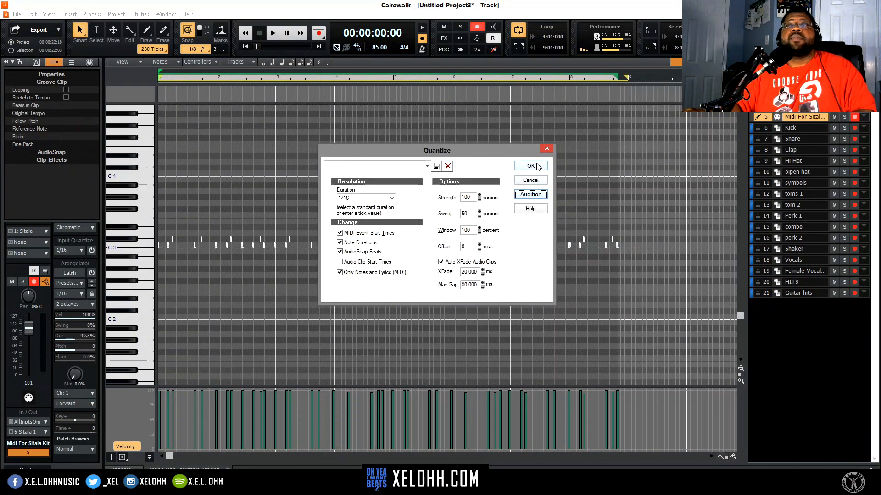
left_click(537, 166)
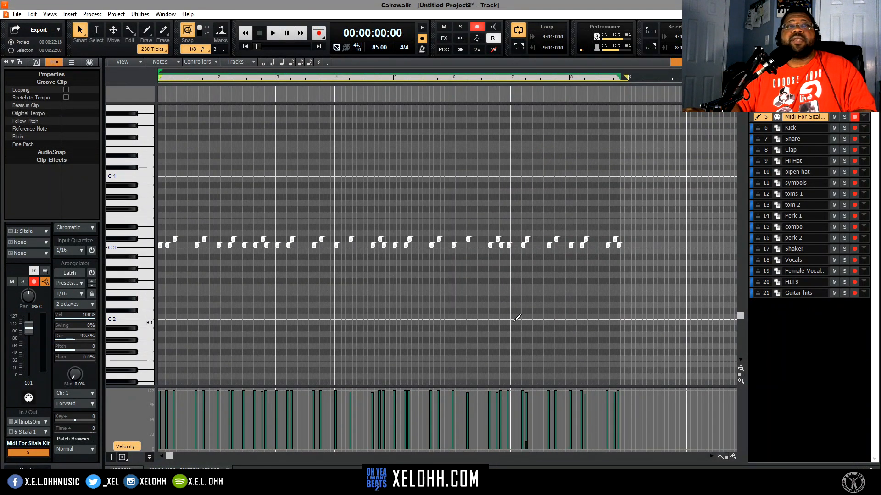
Step: Play the quantized drums, return to the track view and reduce the height of the Sitala kit MIDI track
key("space")
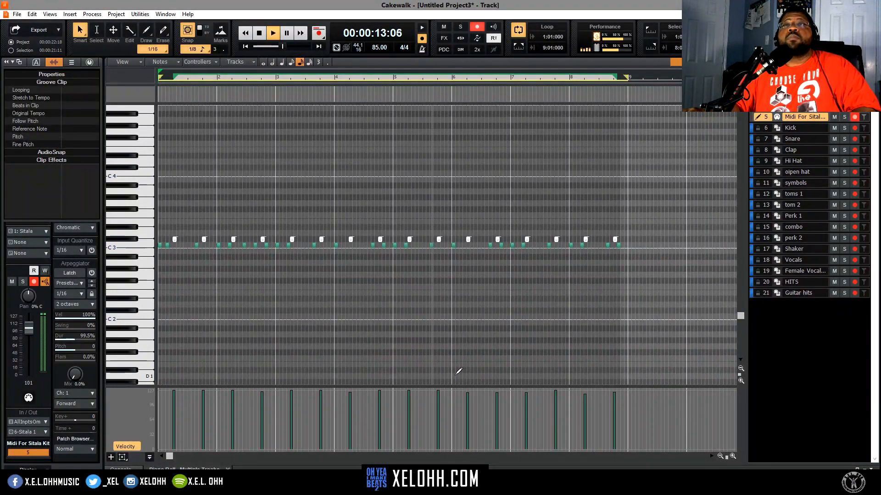
key("d")
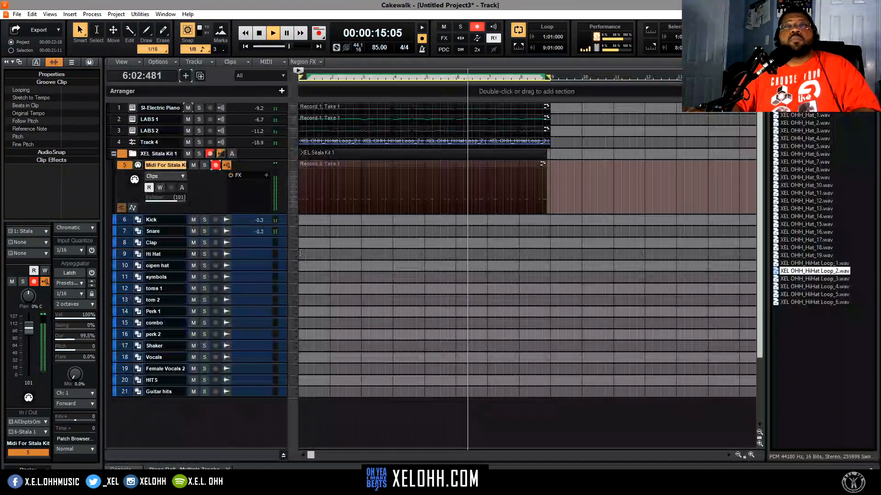
left_click_drag(233, 226, 234, 196)
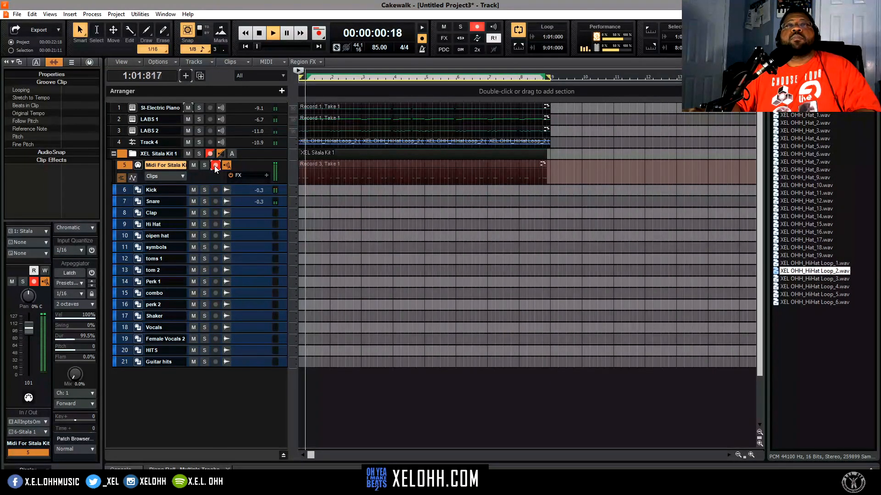
key("space")
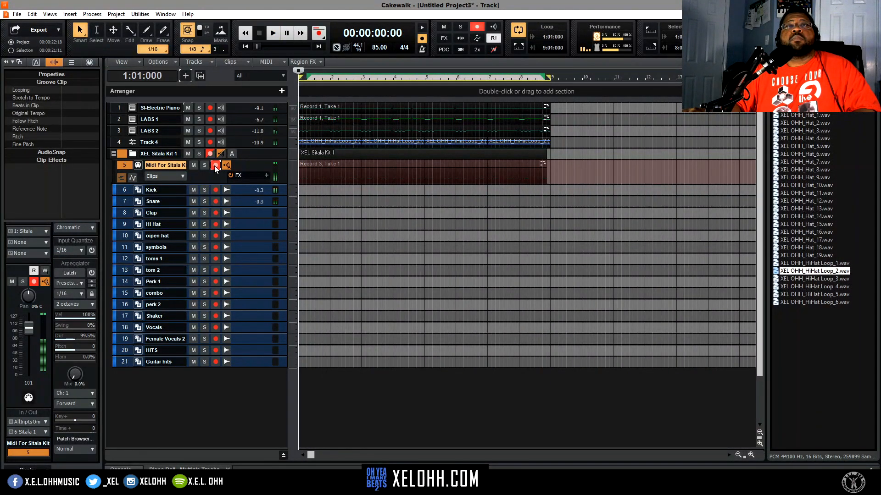
Step: Re-arm the Sitala kit MIDI track, overdub crash cymbal notes onto the drum pattern and play the beat
left_click(216, 166)
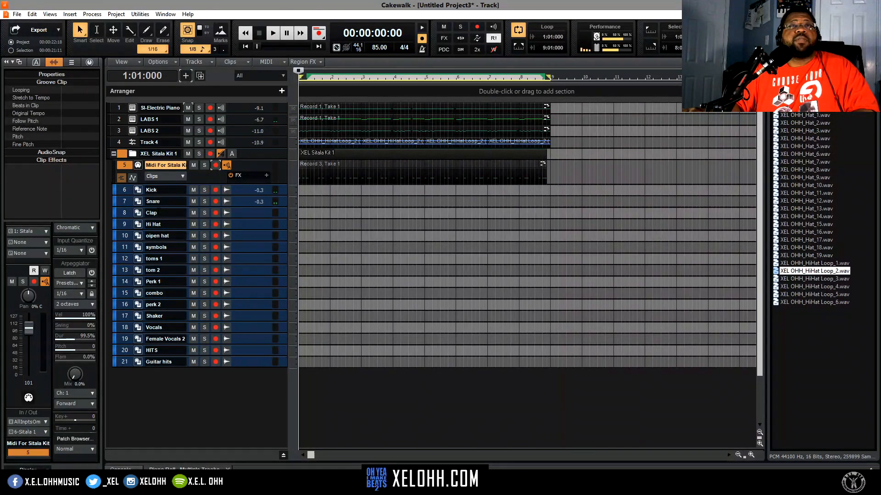
left_click(216, 165)
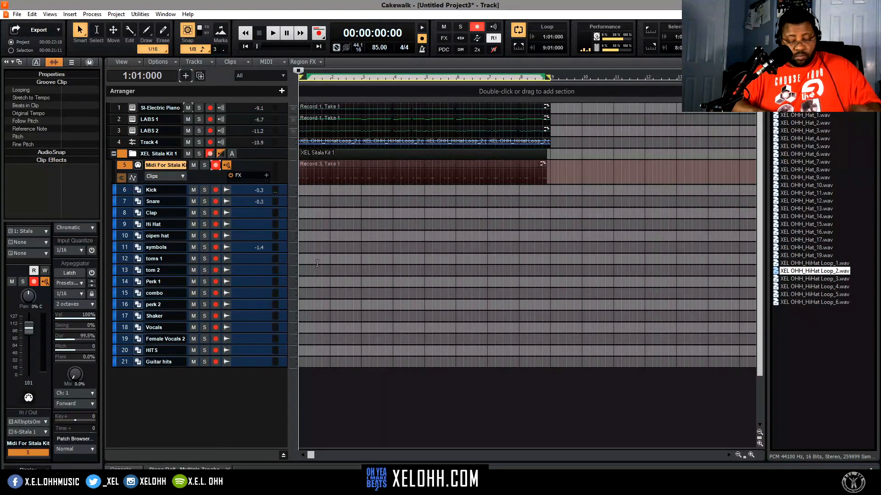
key("space")
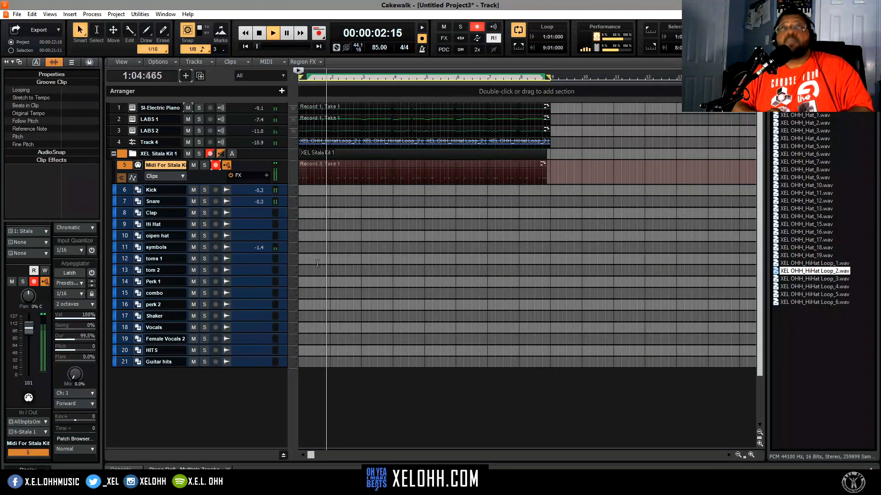
Step: Open the drum clip in the full-size piano roll, bring the crash notes into view and stop playback
double_click(376, 168)
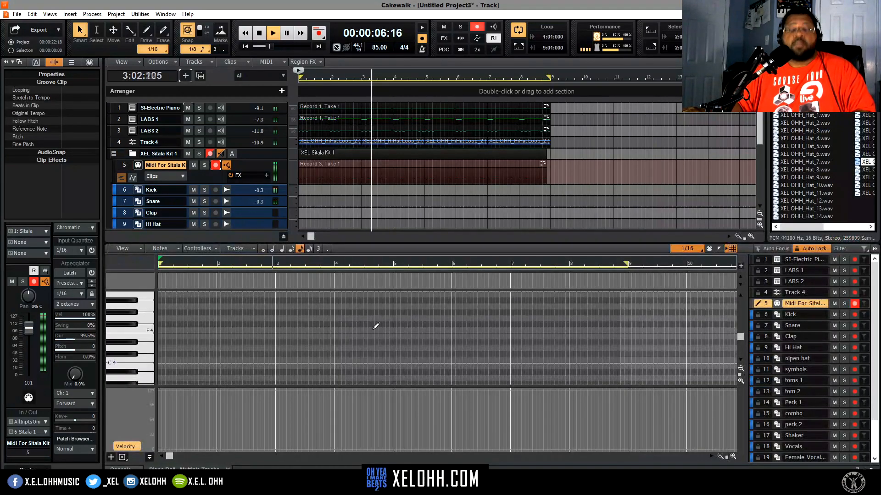
key("shift+d")
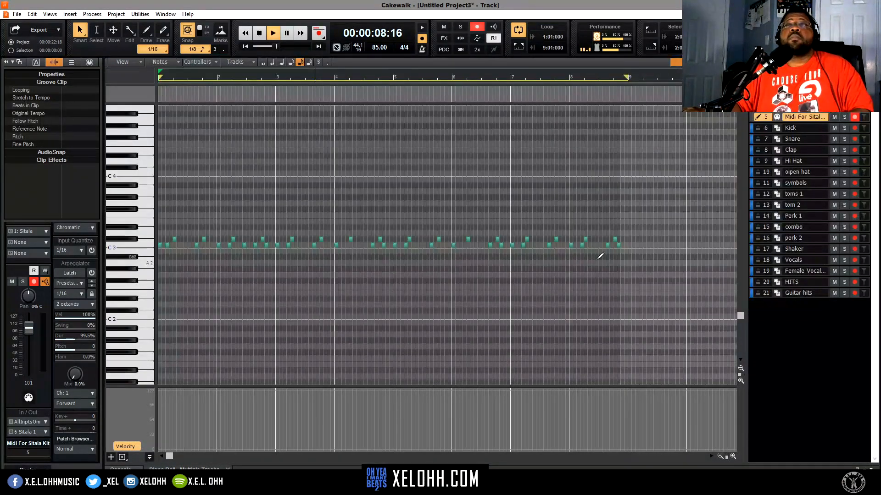
scroll(596, 258, "up", 3)
scroll(594, 257, "down", 2)
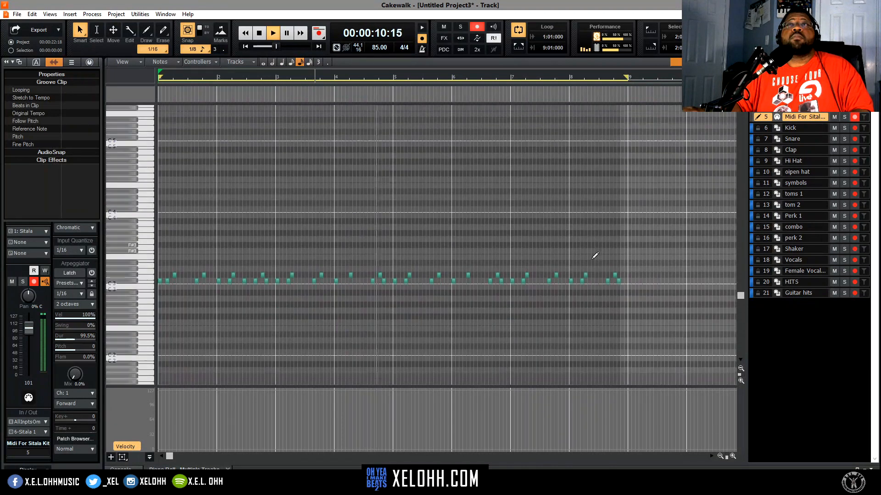
key("space")
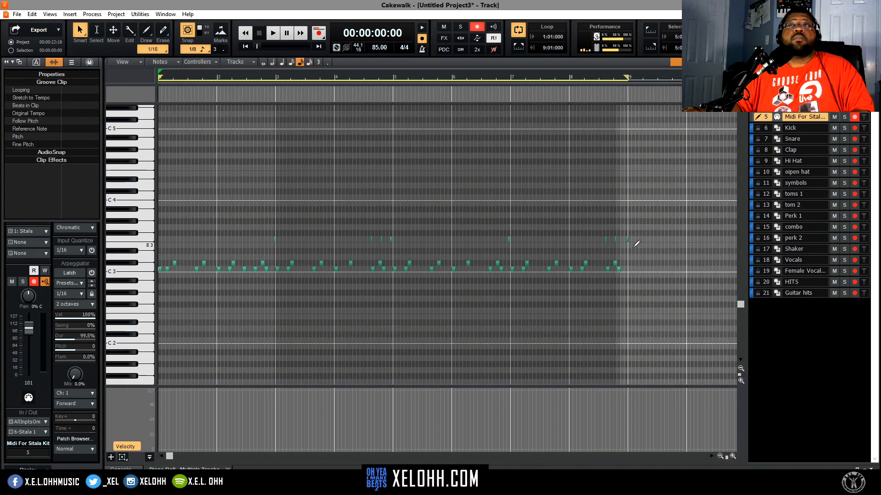
Step: Move the last crash note slightly earlier at the end of bar 8 and play the drum pattern
left_click_drag(628, 239, 626, 239)
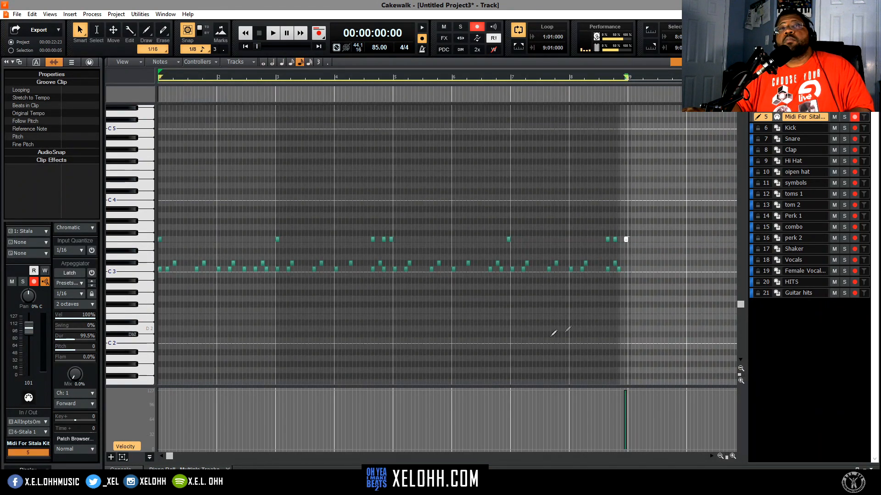
key("space")
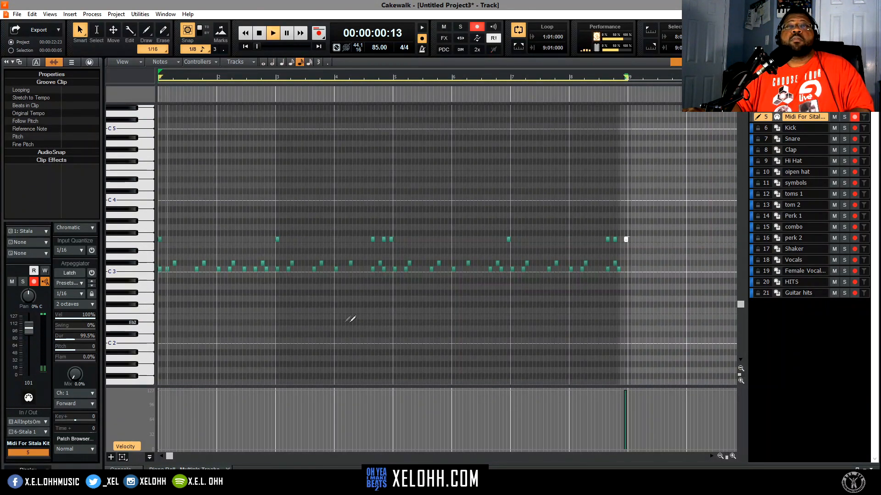
Step: Select all the crash notes, lower their velocity to about 64 while the beat plays, and stop playback
left_click(148, 240)
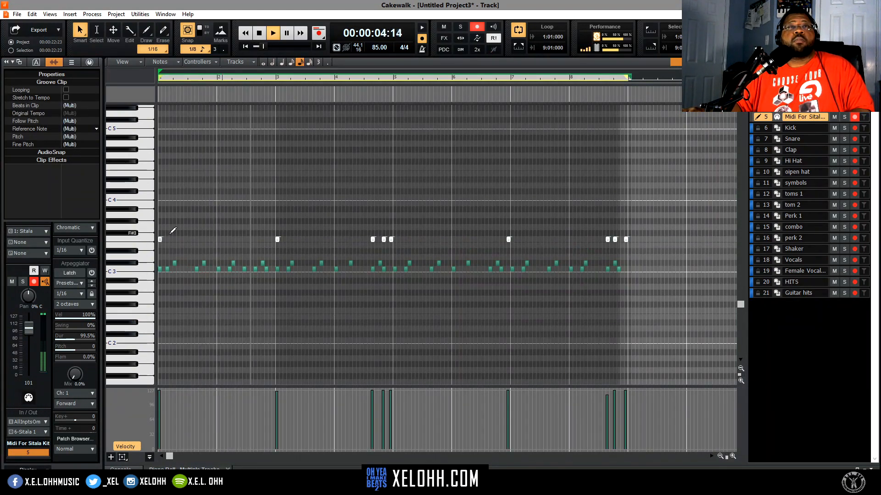
left_click_drag(162, 234, 163, 264)
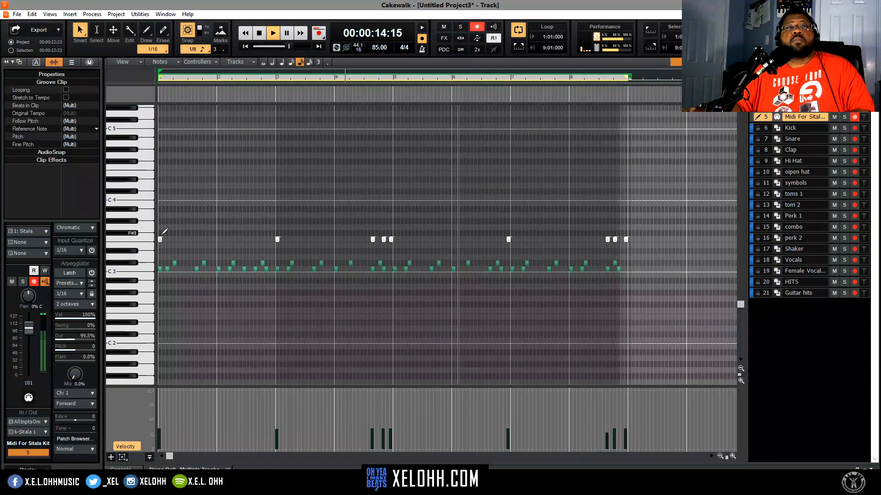
key("ctrl+shift+a")
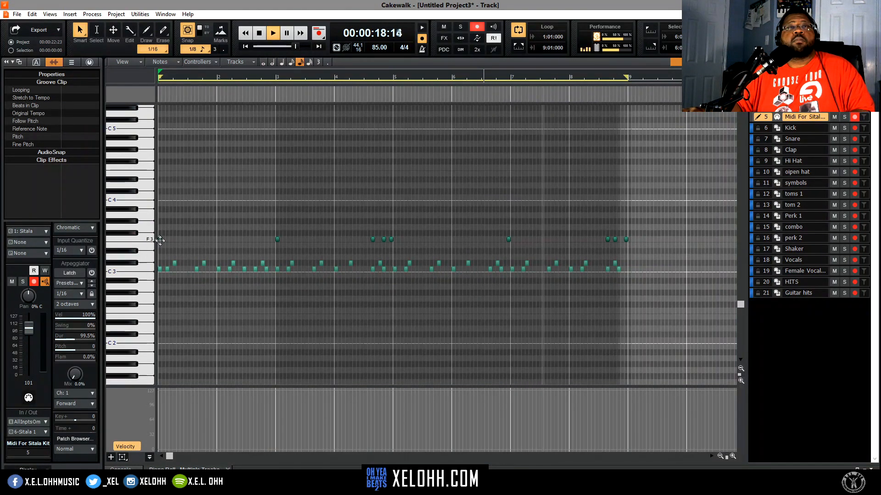
left_click(155, 239)
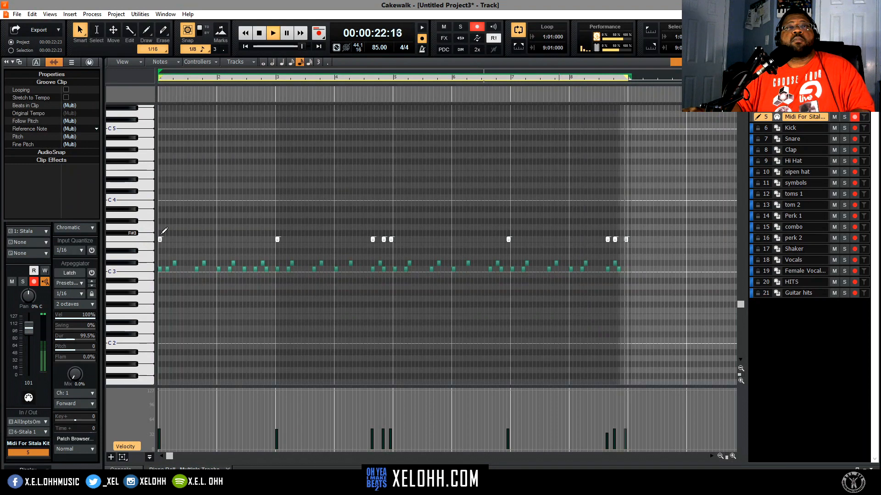
left_click_drag(161, 233, 160, 224)
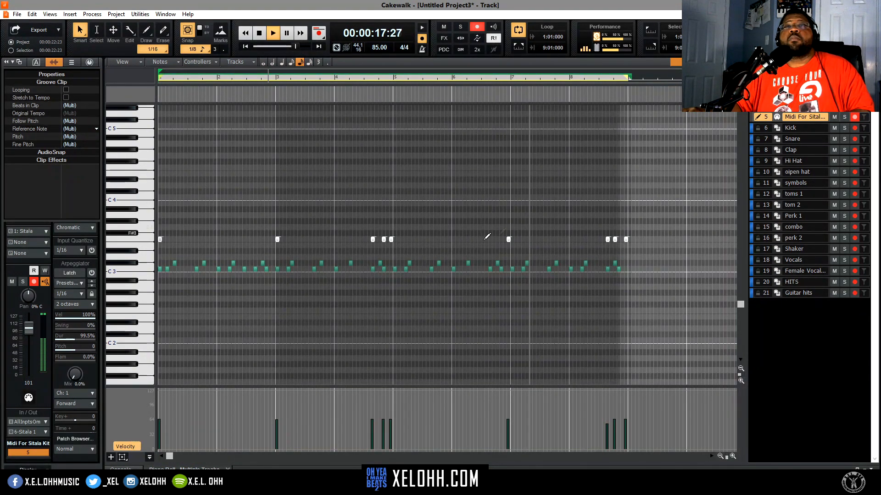
key("space")
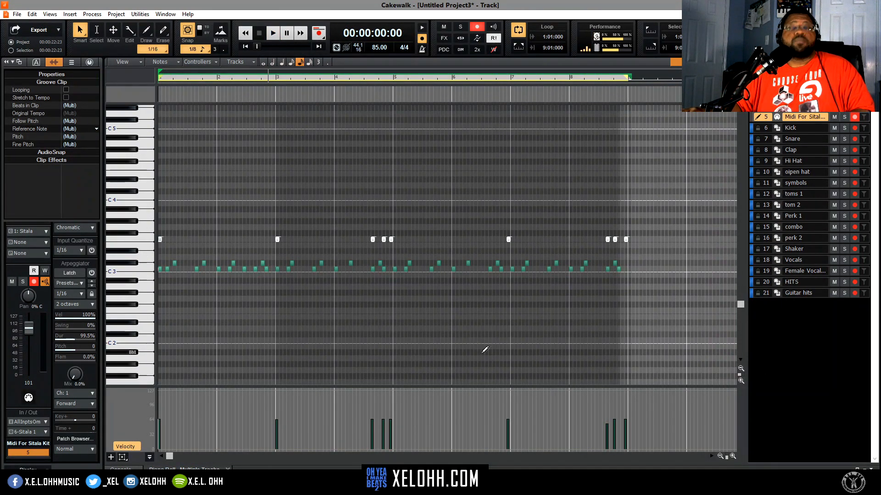
Step: Return to the track view and delete the ten unused Sitala tracks from toms 1 through Guitar hits
key("d")
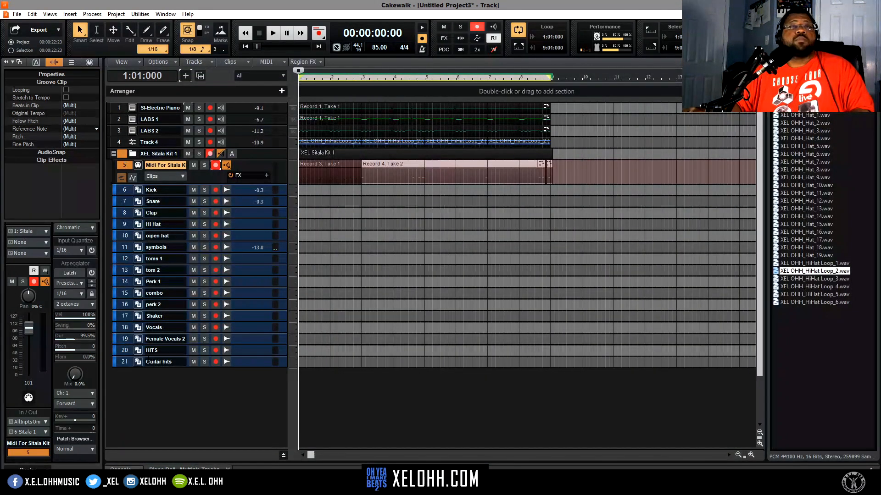
left_click_drag(123, 264, 122, 359)
right_click(123, 359)
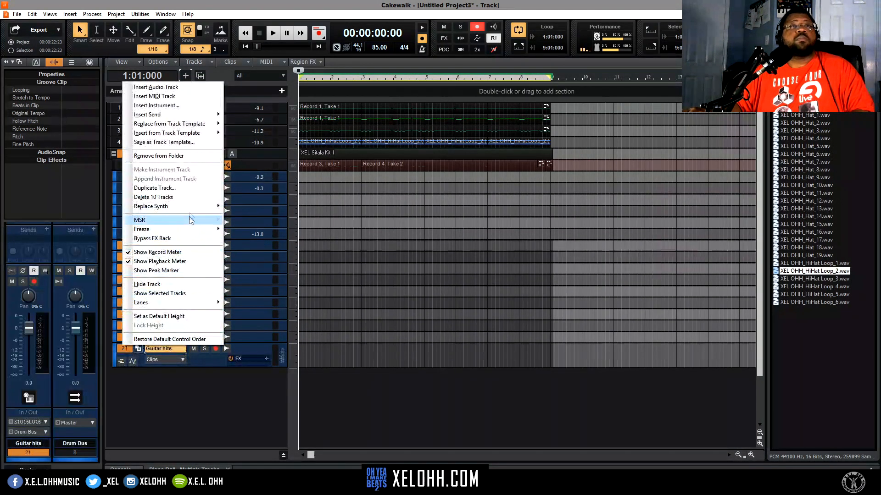
left_click(170, 196)
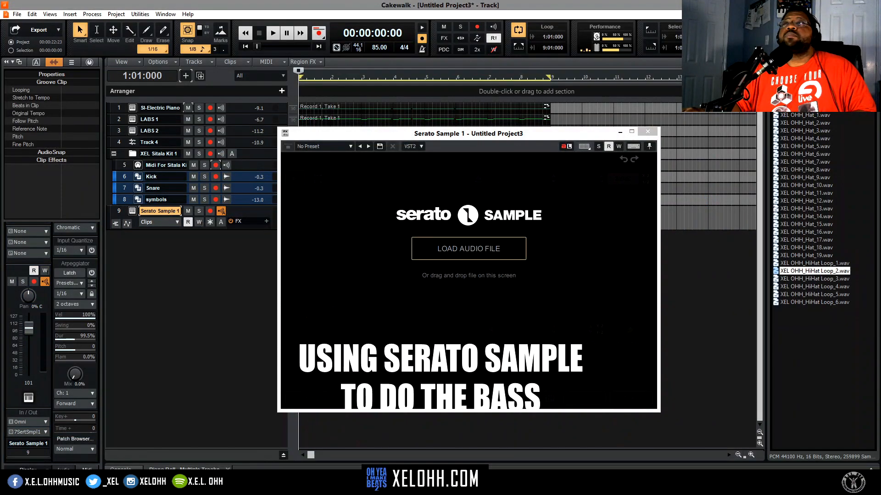
Step: Record a bass part with the XEL OHH_808_26 sample in Serato Sample, stop the transport and close the plug-in window
key("BackSpace")
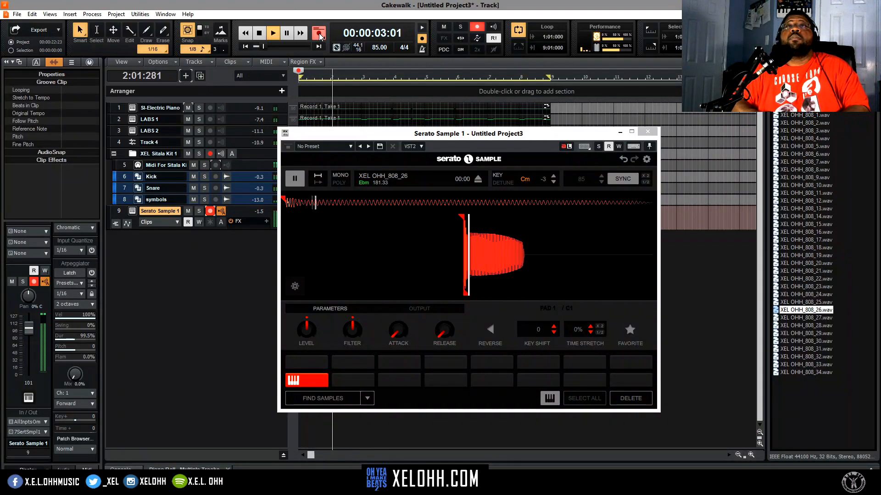
key("space")
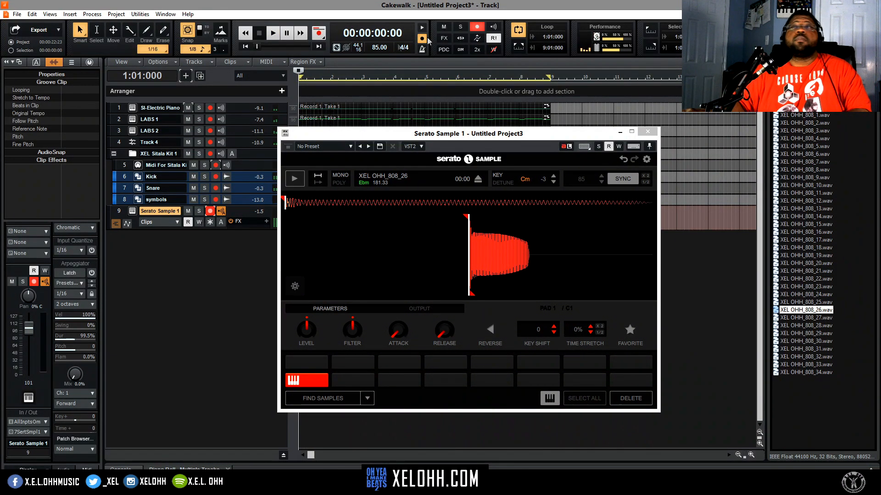
left_click(647, 131)
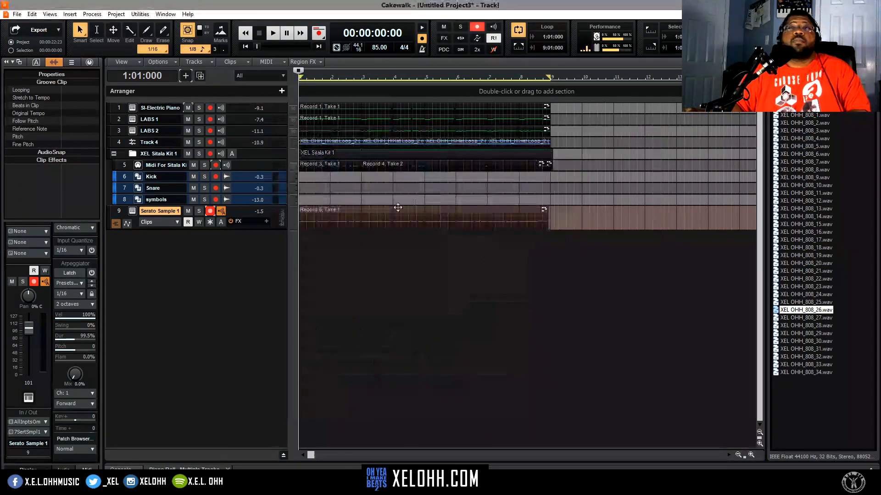
Step: Open the recorded bass clip in the full-size piano roll and quantize all its notes to 1/16 at 100 percent strength
double_click(373, 216)
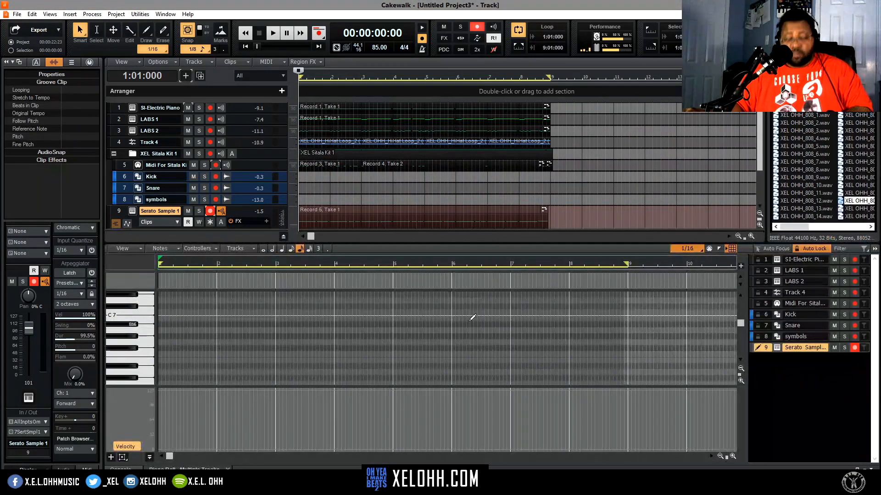
key("shift+d")
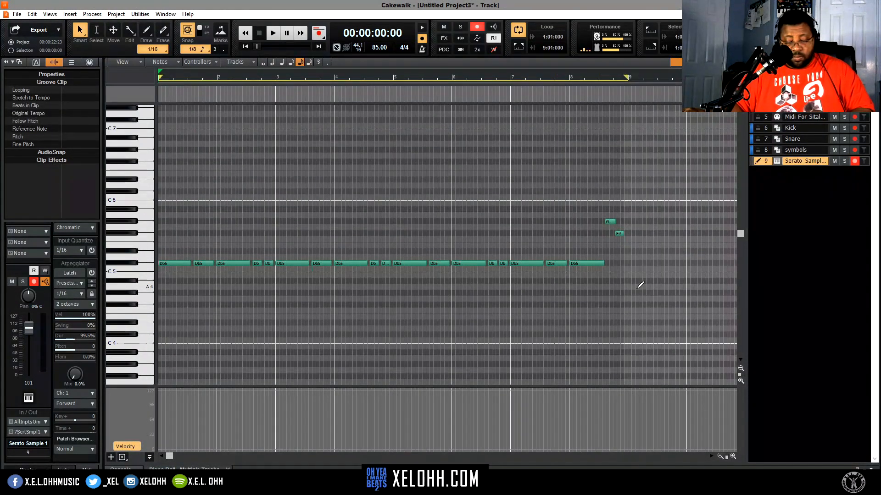
left_click_drag(639, 286, 130, 198)
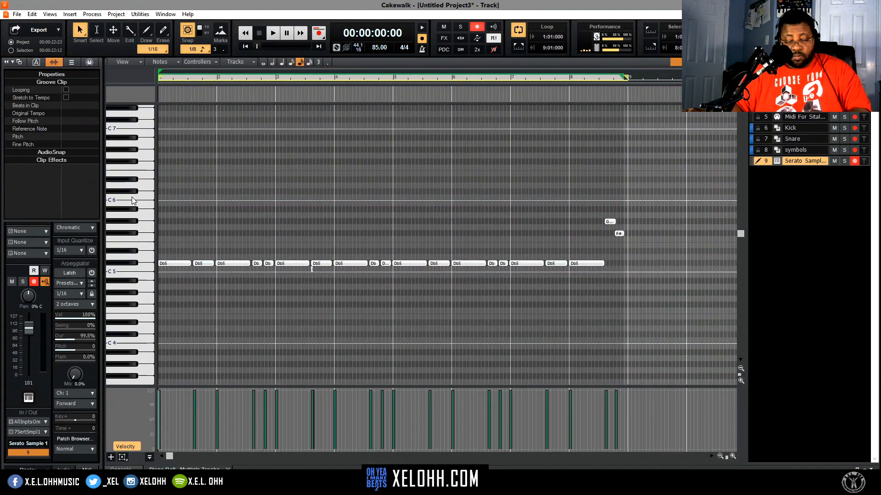
key("q")
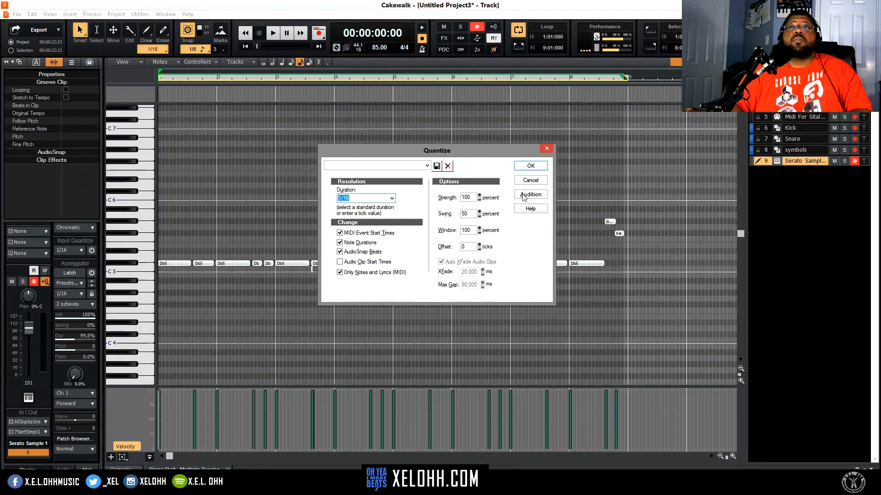
left_click(532, 167)
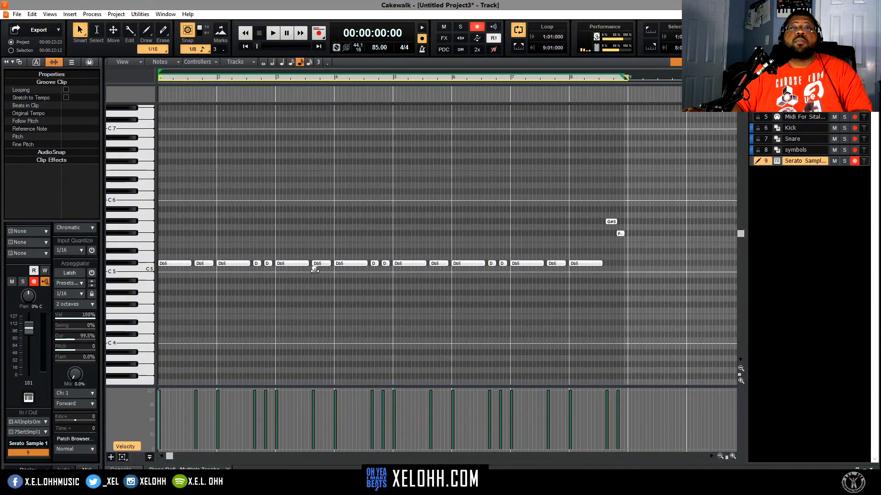
Step: Remove the tiny stray C5 note in bar 3 and, during playback, lengthen the final F#5 note to the start of bar 9
left_click(314, 271)
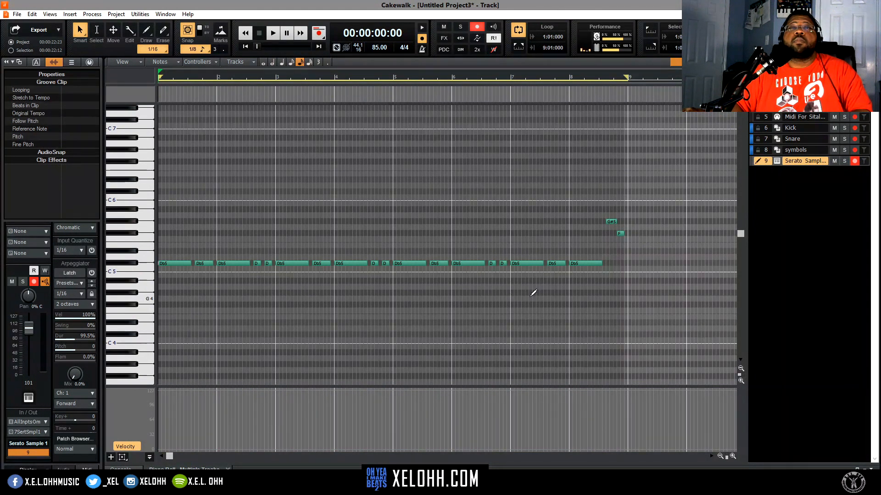
key("space")
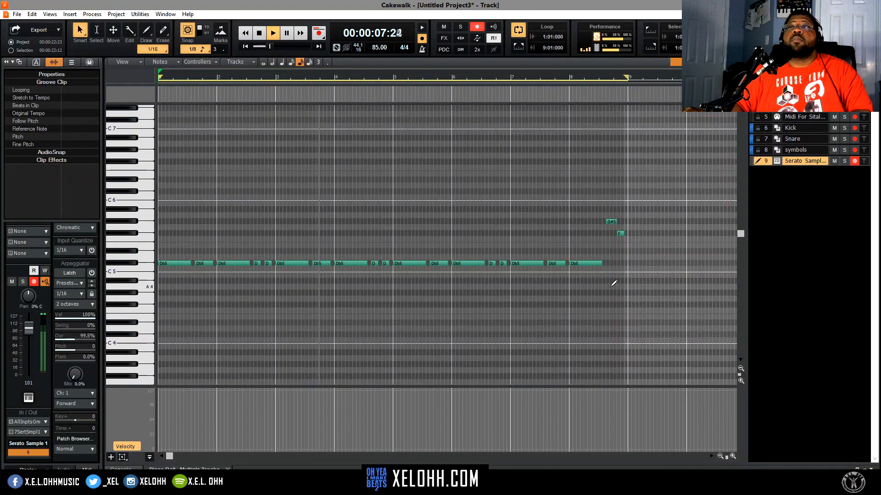
left_click(621, 234)
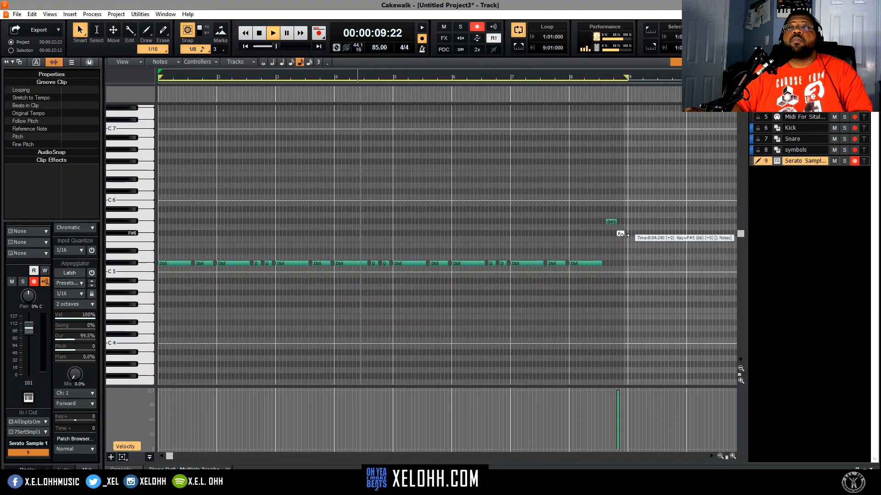
left_click_drag(625, 234, 628, 236)
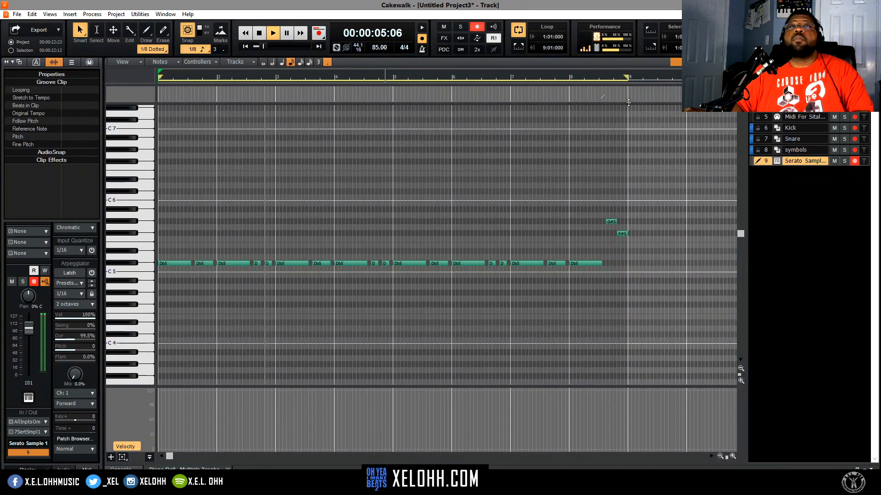
Step: Return to the track view, stop playback, and in Serato Sample lower the 808's filter cutoff and raise its attack and release
key("d")
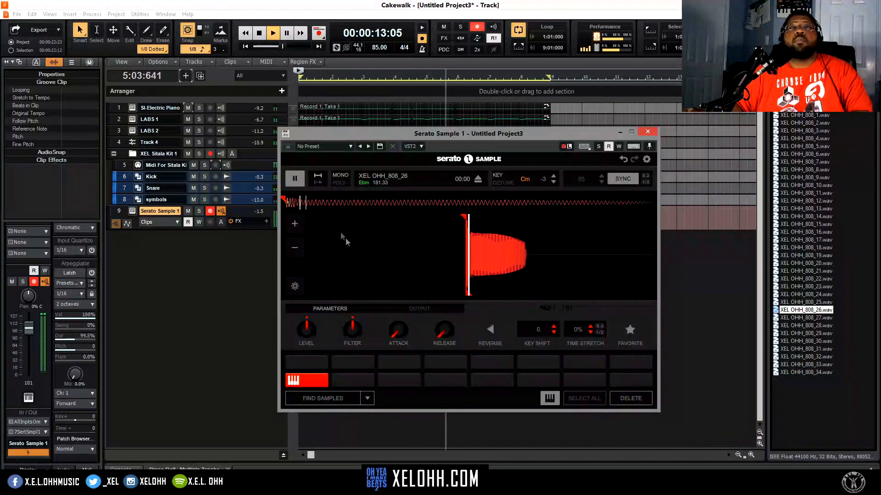
key("space")
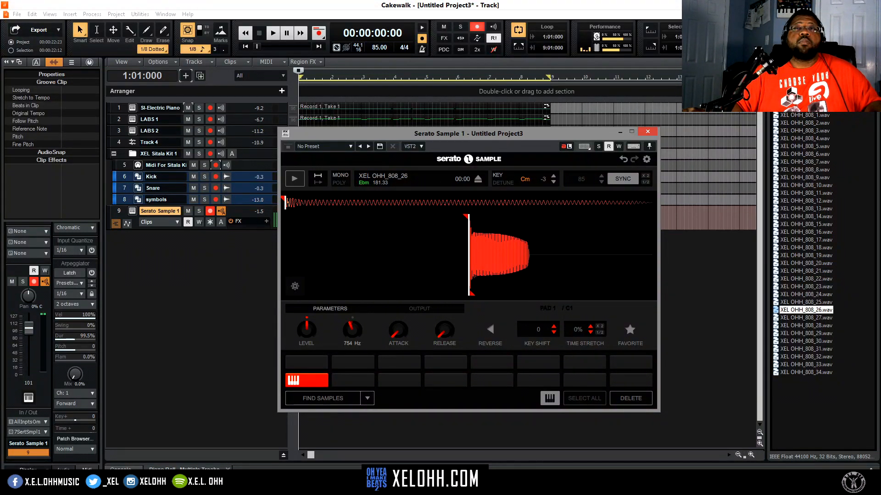
mouse_move(349, 329)
left_mouse_down()
mouse_move(349, 302)
mouse_move(352, 333)
left_mouse_up()
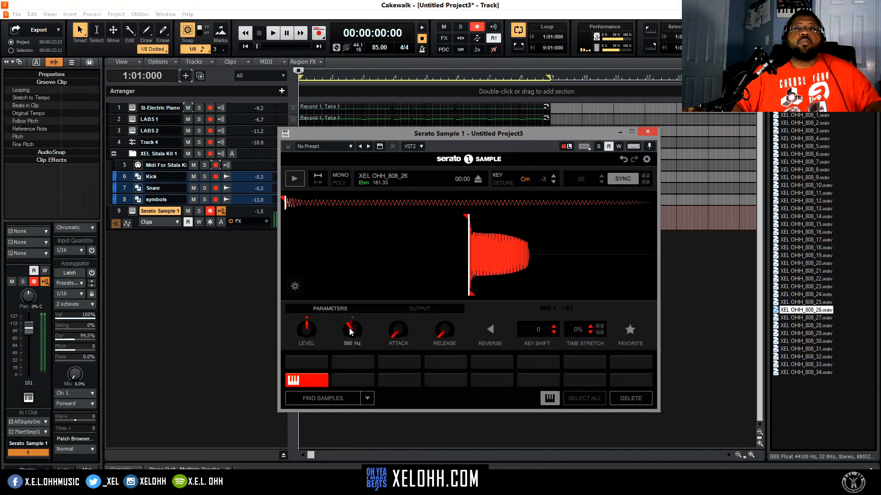
left_click_drag(350, 331, 350, 343)
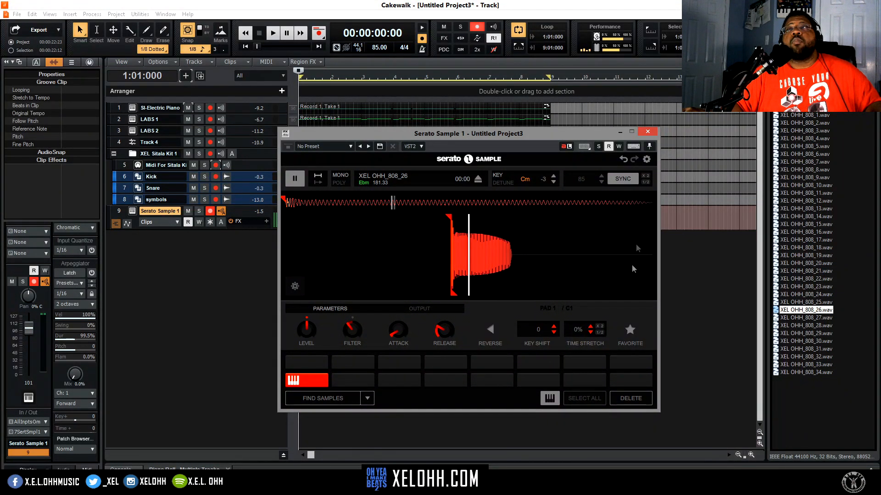
Step: Close the Serato Sample window and disarm recording on the Serato Sample track
left_click(647, 132)
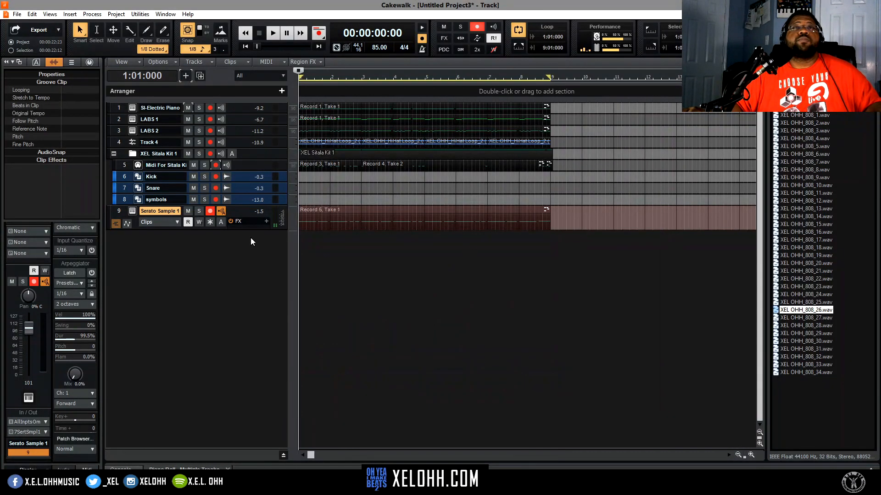
left_click(210, 211)
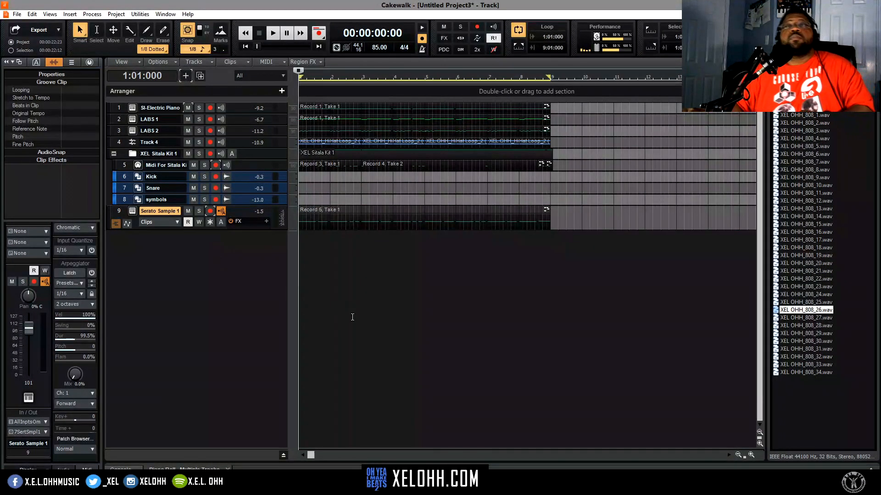